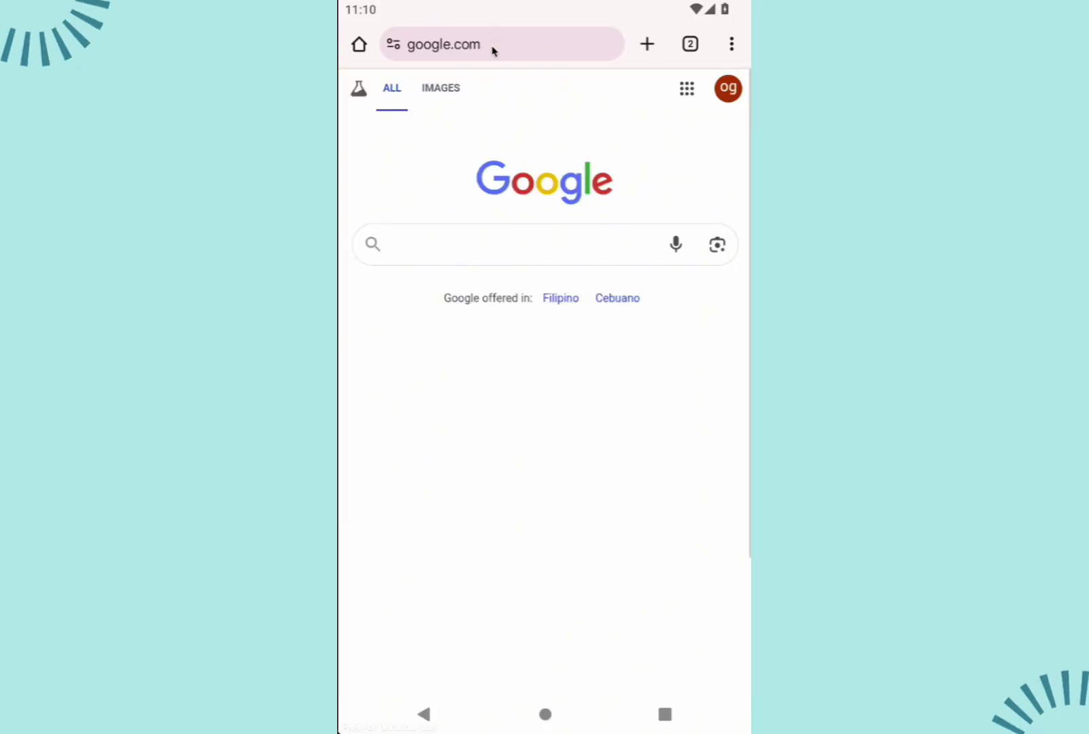
Go to pisonetx.com and scroll down the Phone Rental page to Create Account.
left_click(494, 44)
type("pisonetx.com")
key("Return")
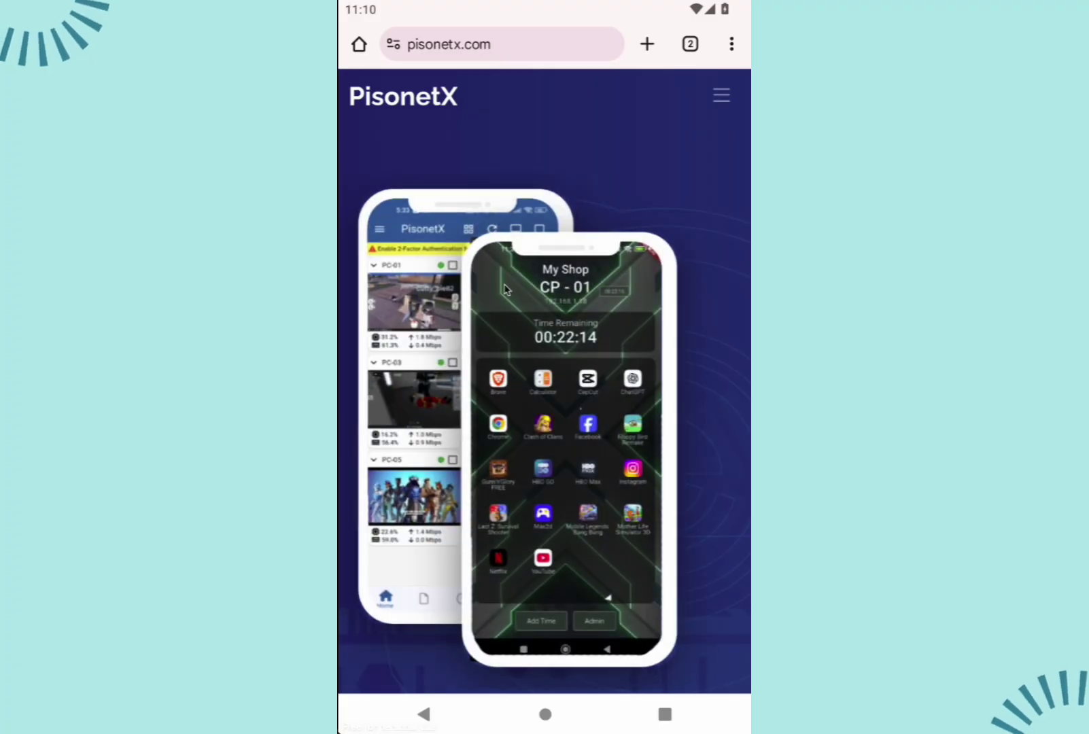
scroll(527, 299, "down", 3)
scroll(528, 300, "down", 4)
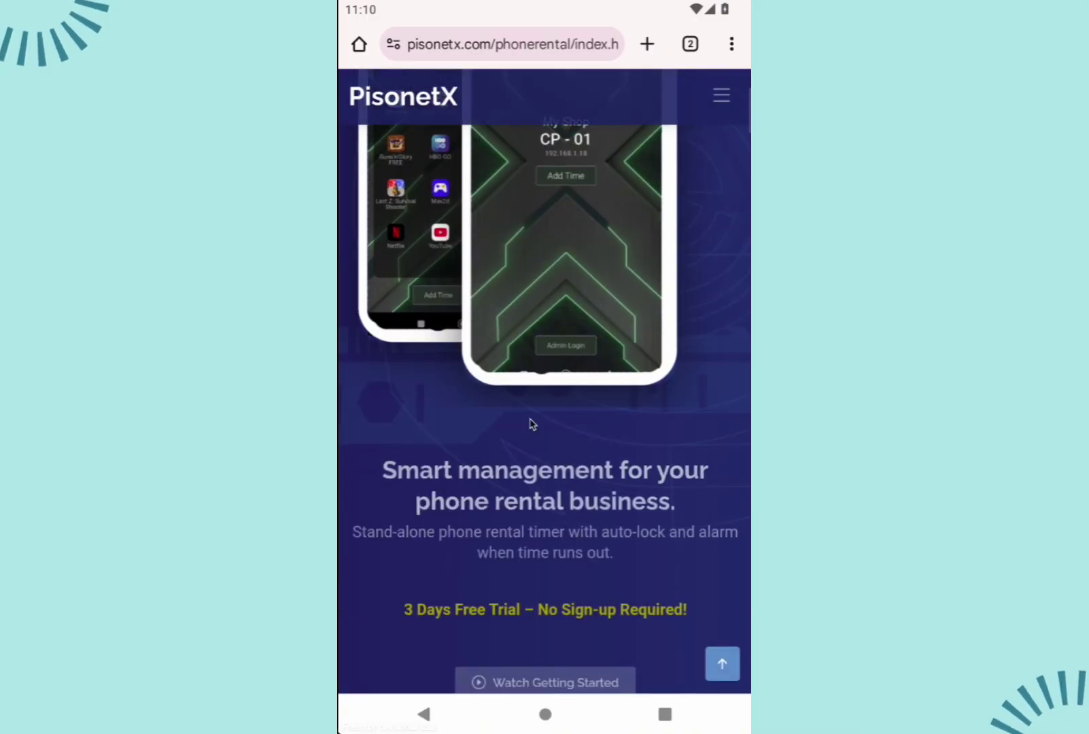
scroll(544, 473, "down", 8)
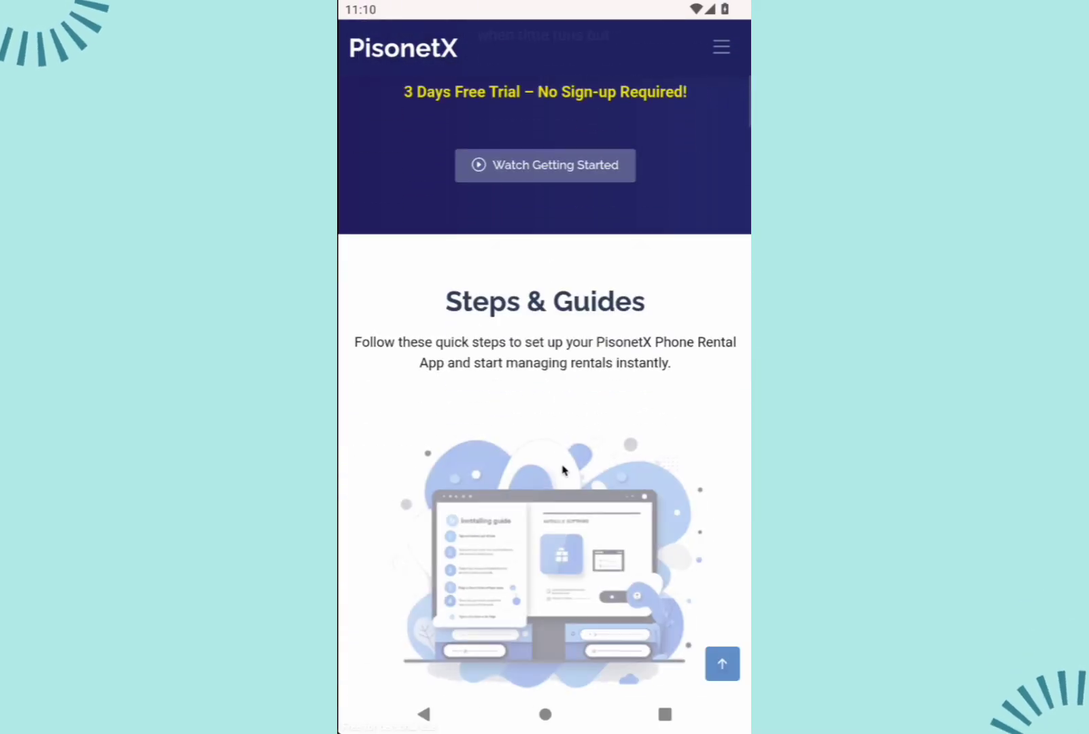
left_click_drag(570, 452, 567, 309)
Return to the Phone Rental page, download pisonetxlauncherv2.1.4.apk again and view Downloads.
left_click(550, 494)
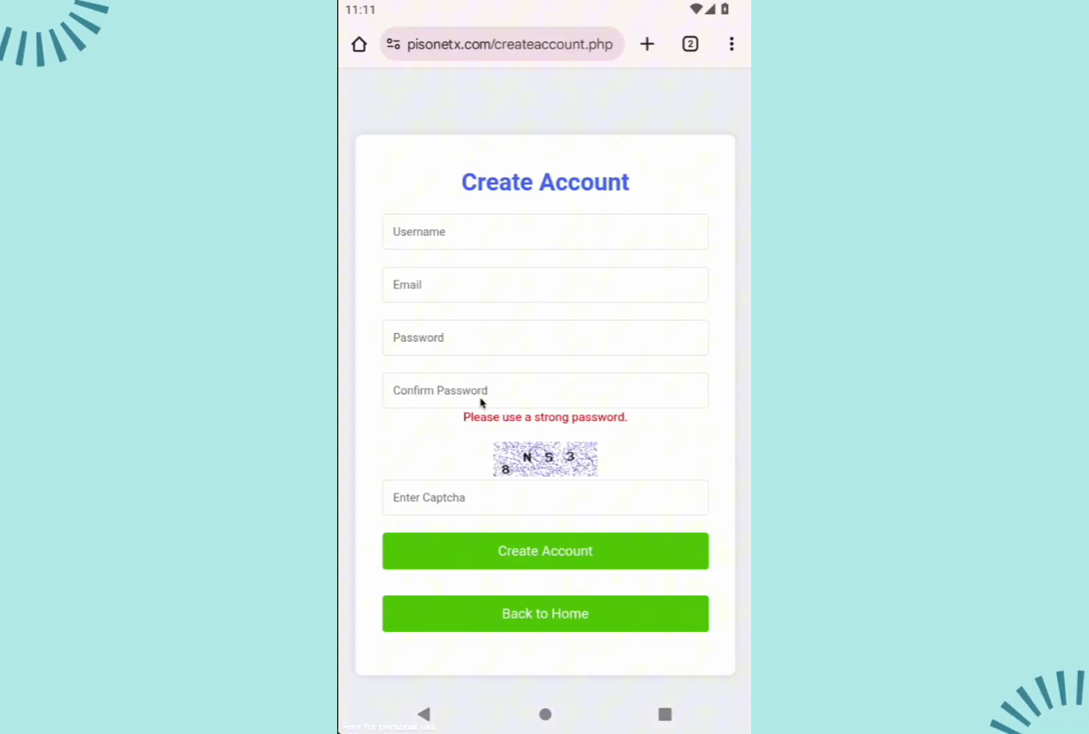
left_click(425, 714)
left_click_drag(506, 521, 488, 355)
left_click_drag(508, 448, 515, 307)
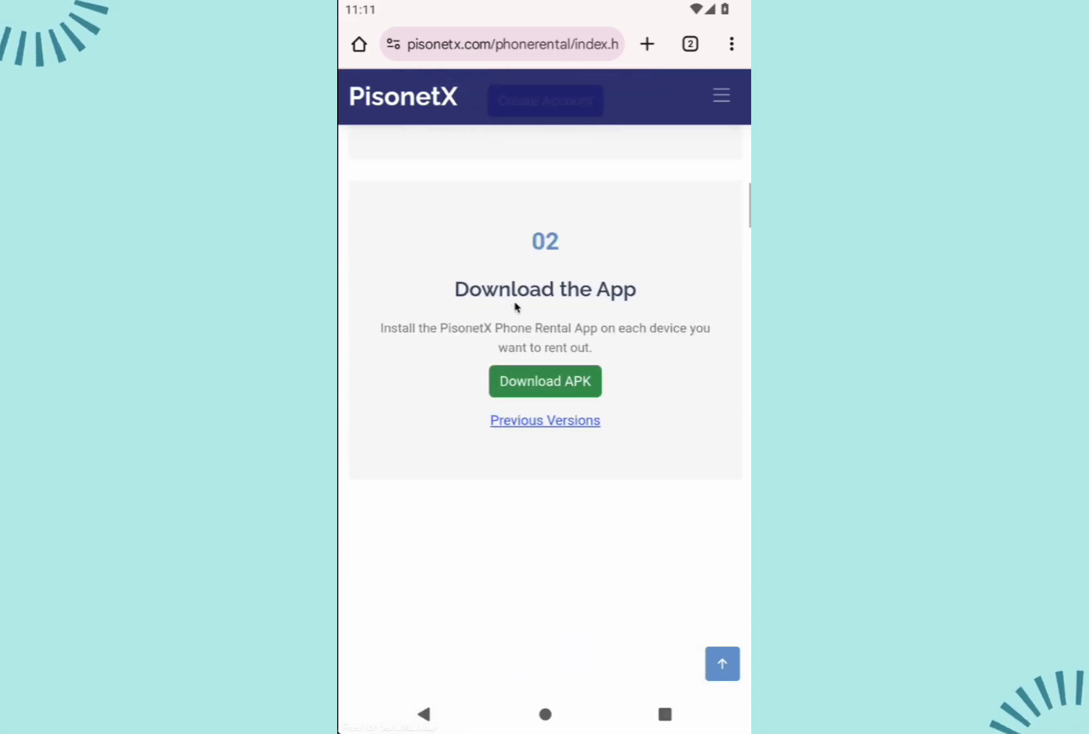
left_click(553, 383)
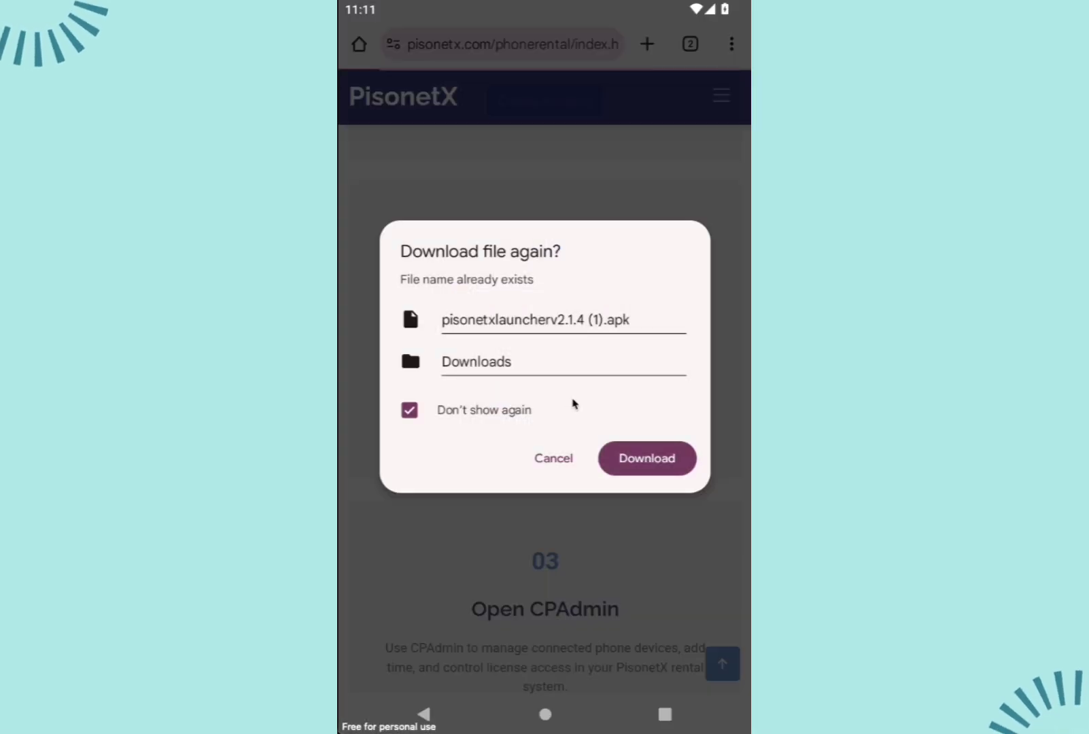
left_click(629, 448)
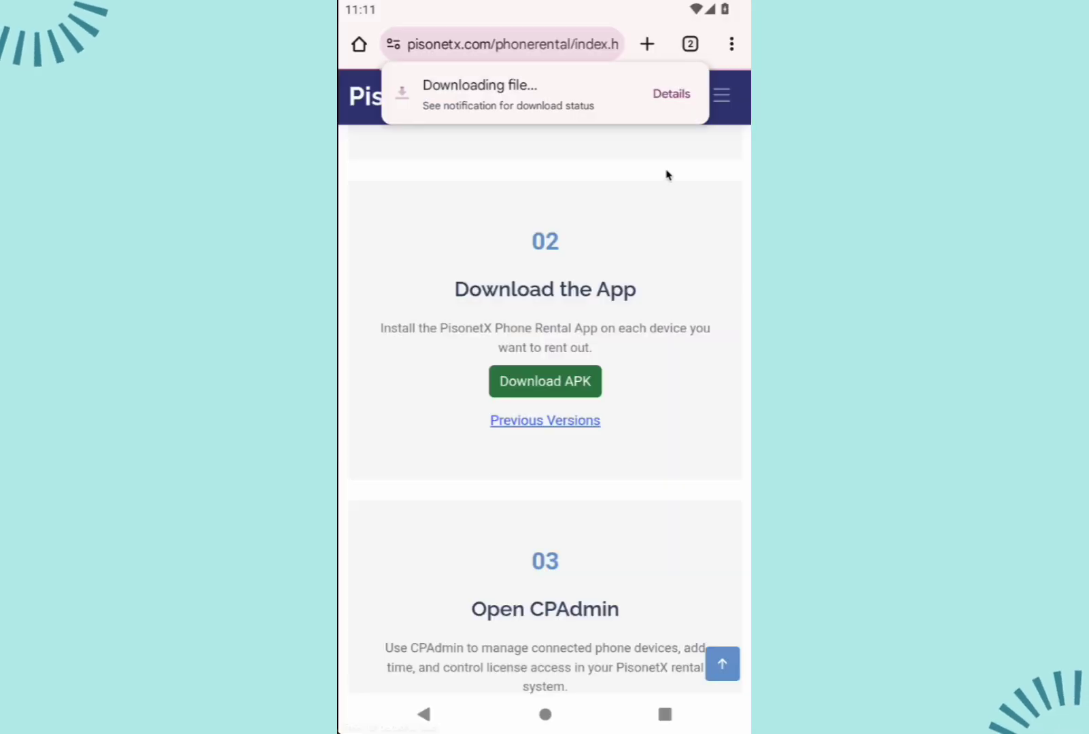
left_click(672, 103)
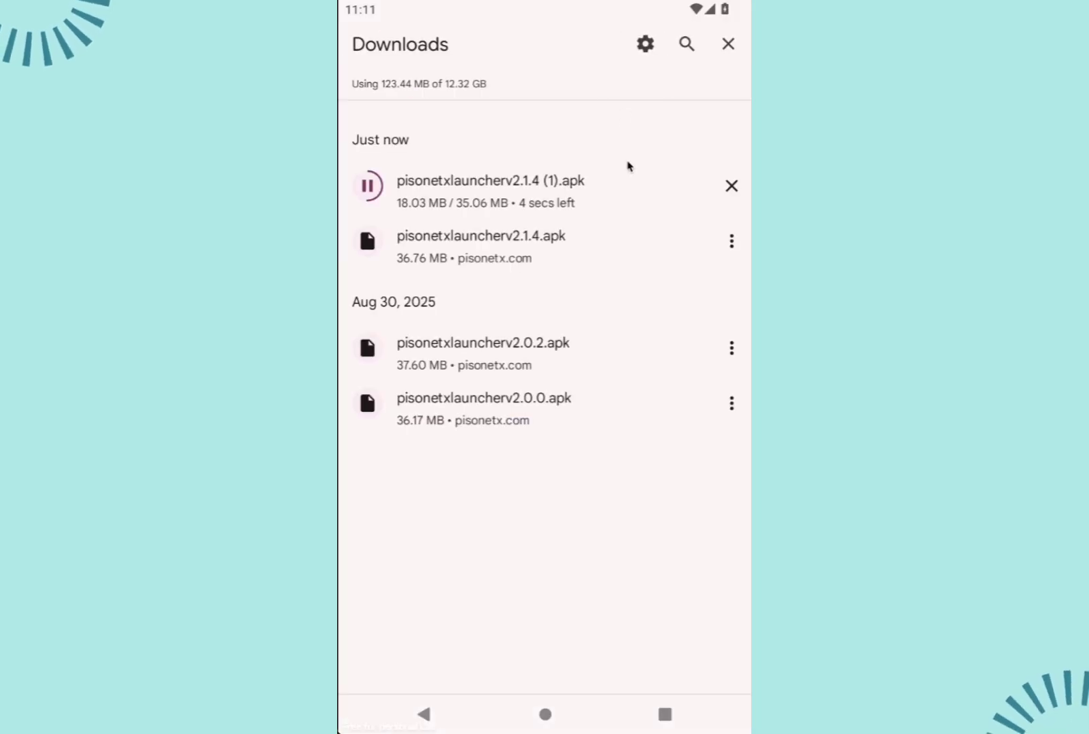
Cancel the duplicate download and install PisonetX Launcher 2.1.4 from the APK.
left_click(732, 186)
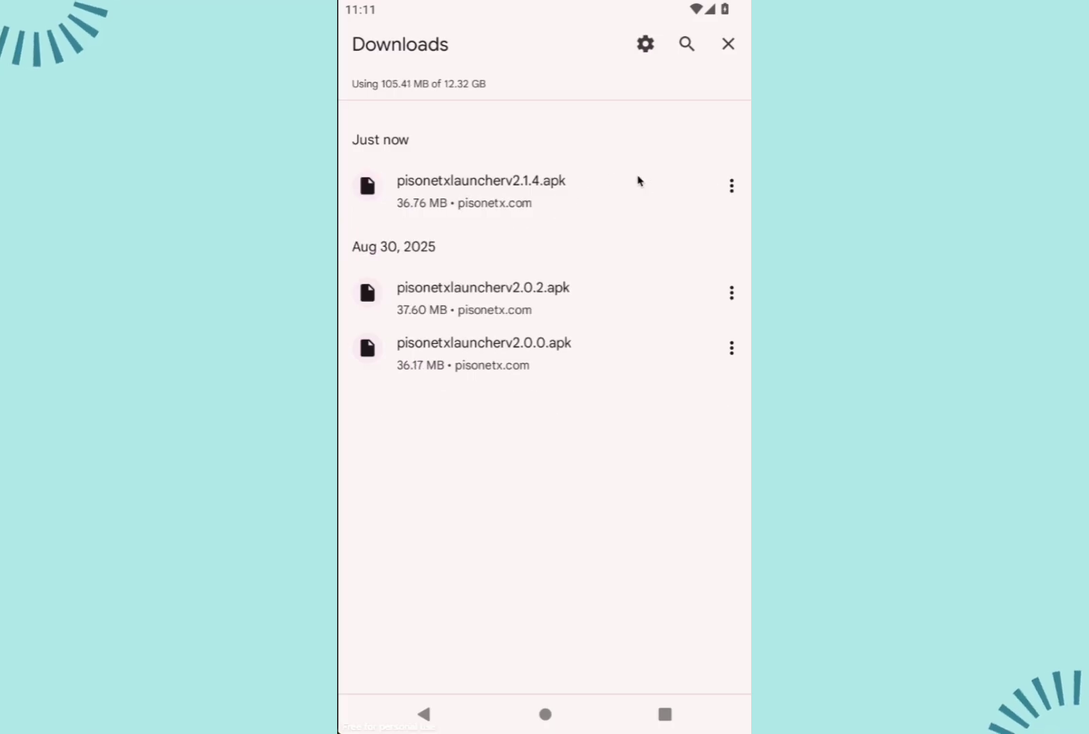
left_click(531, 187)
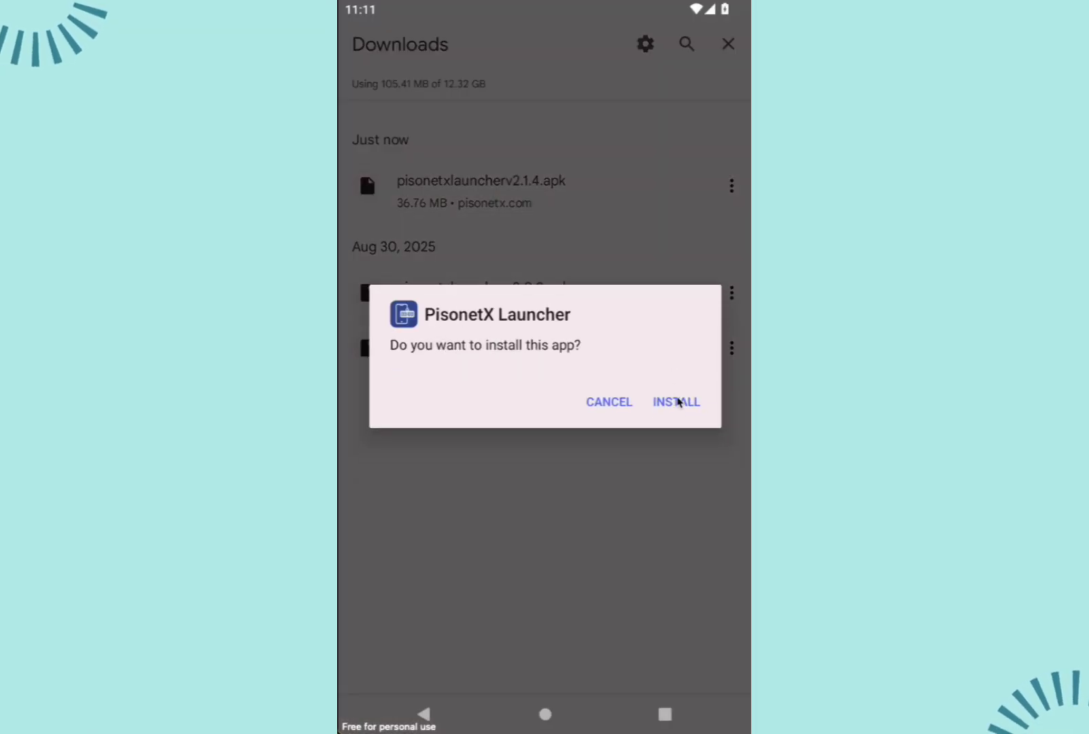
left_click(677, 402)
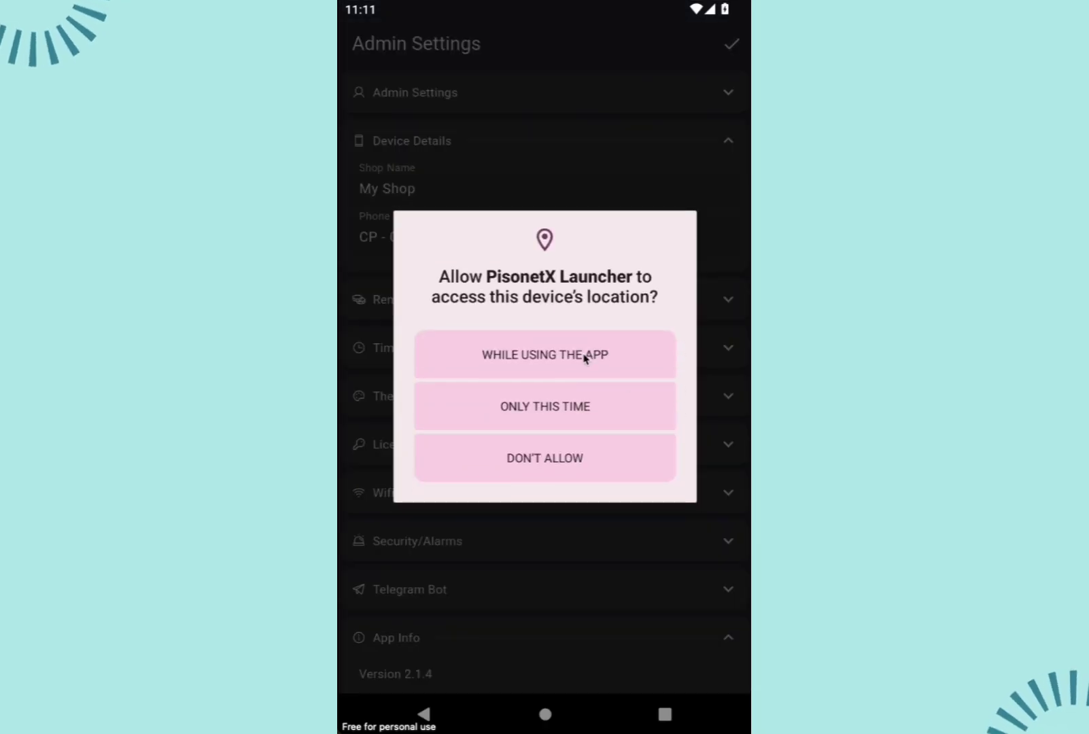
Allow location access while in use and rename the shop to 'Zaki Phone Rental'.
left_click(584, 357)
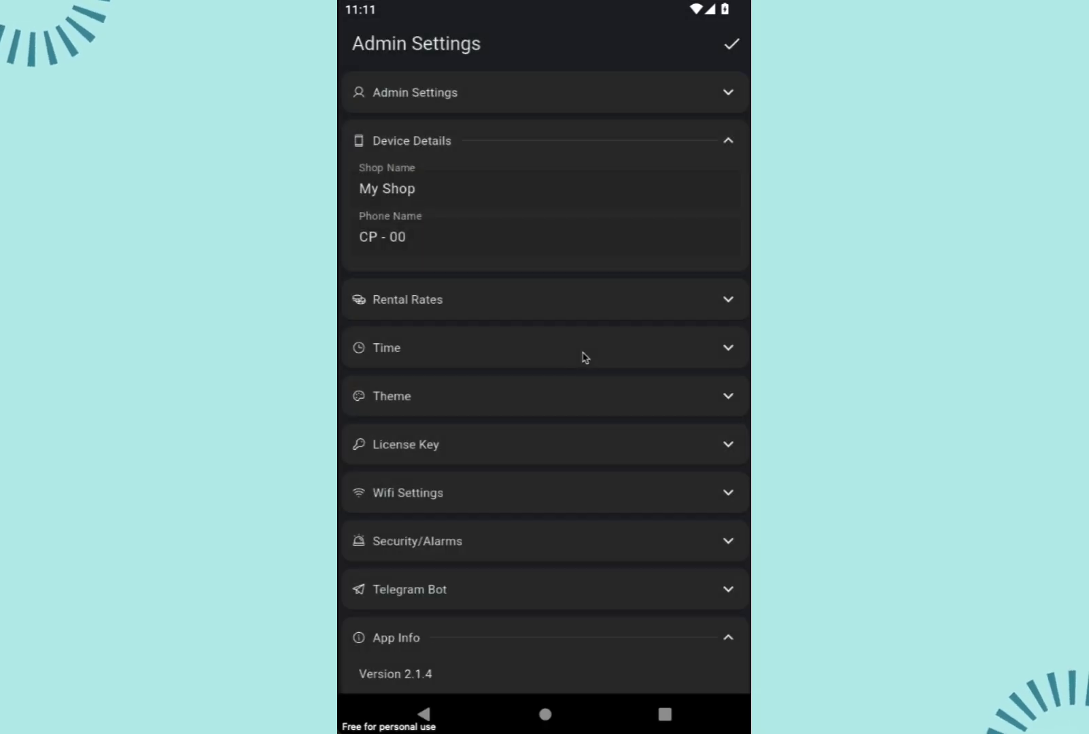
left_click(493, 191)
key("BackSpace")
key("BackSpace")
Change the phone name to 'CP - 01' and glance at the admin password options.
key("BackSpace")
key("BackSpace")
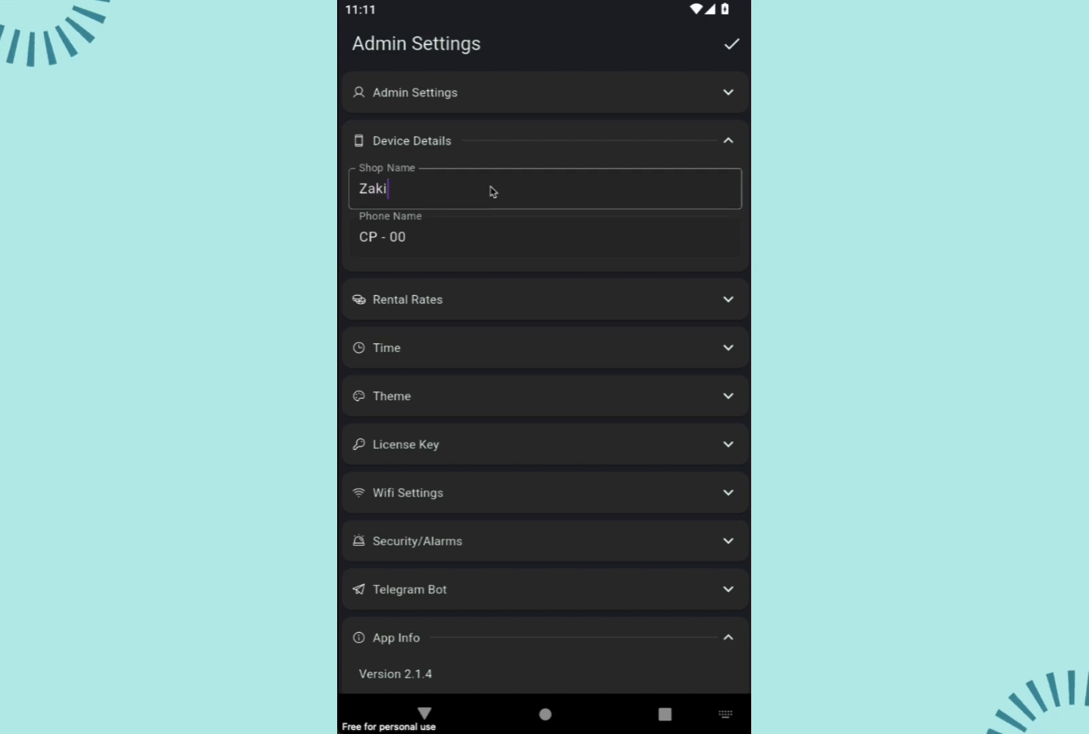
type("Zaki Phone Rental")
left_click(478, 233)
key("BackSpace")
type("1")
scroll(506, 355, "down", 2)
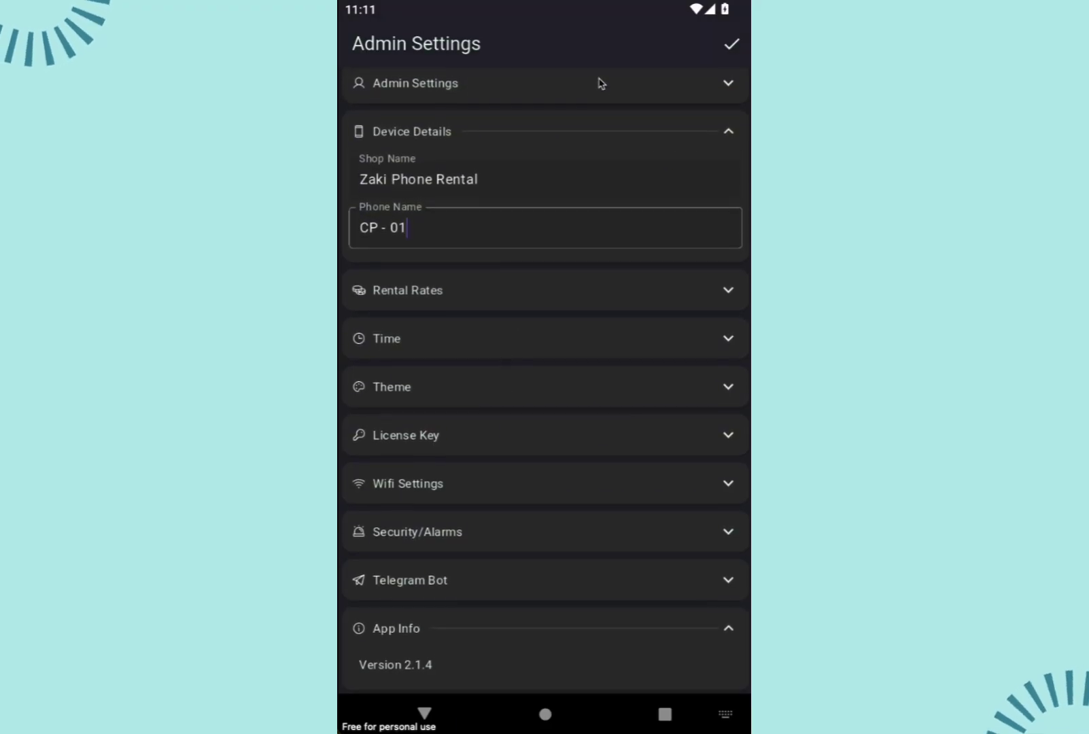
left_click(600, 79)
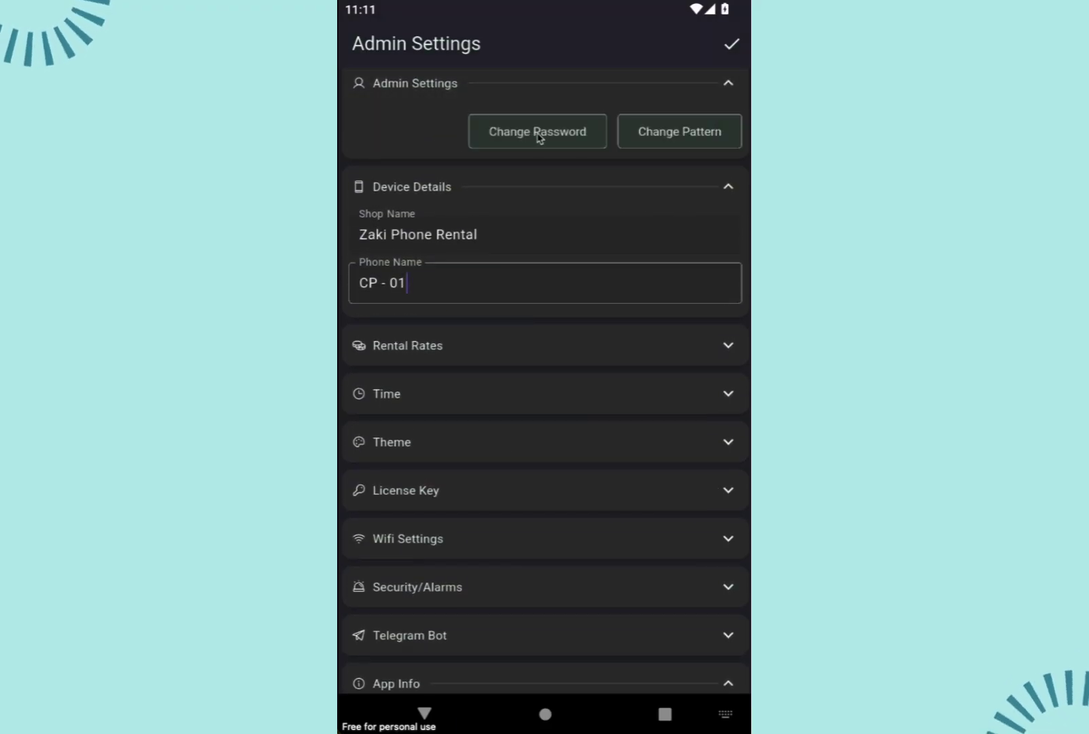
left_click(578, 84)
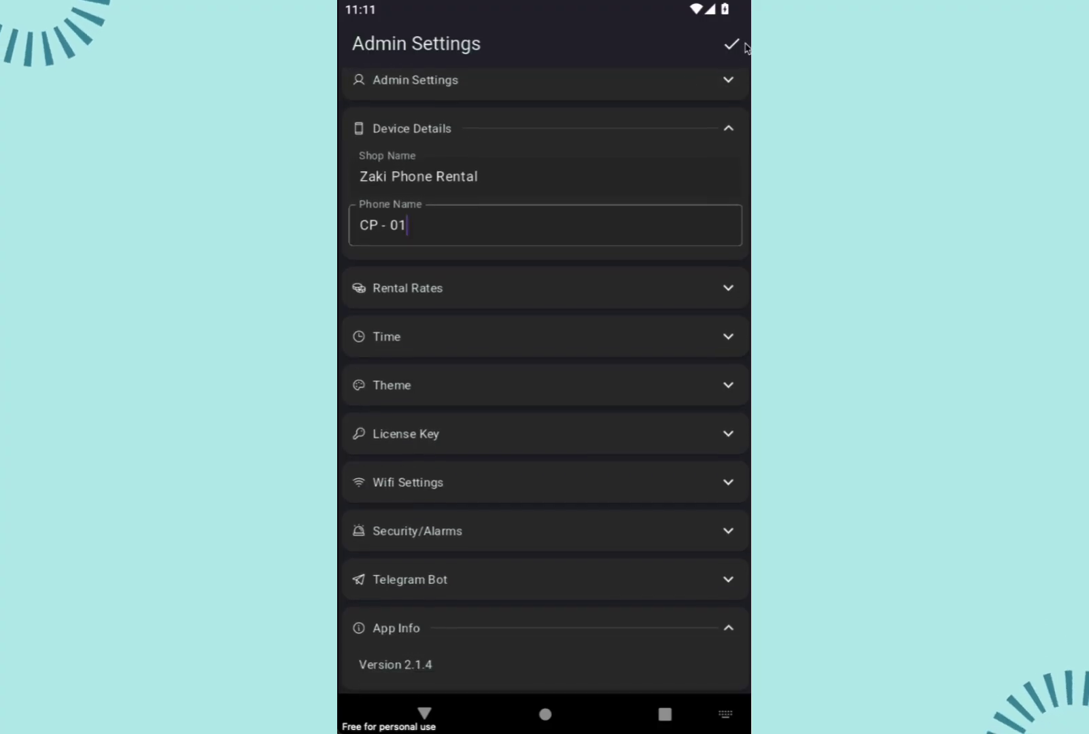
Save the settings and set PisonetX Launcher to Don't optimize in battery optimization.
left_click(733, 45)
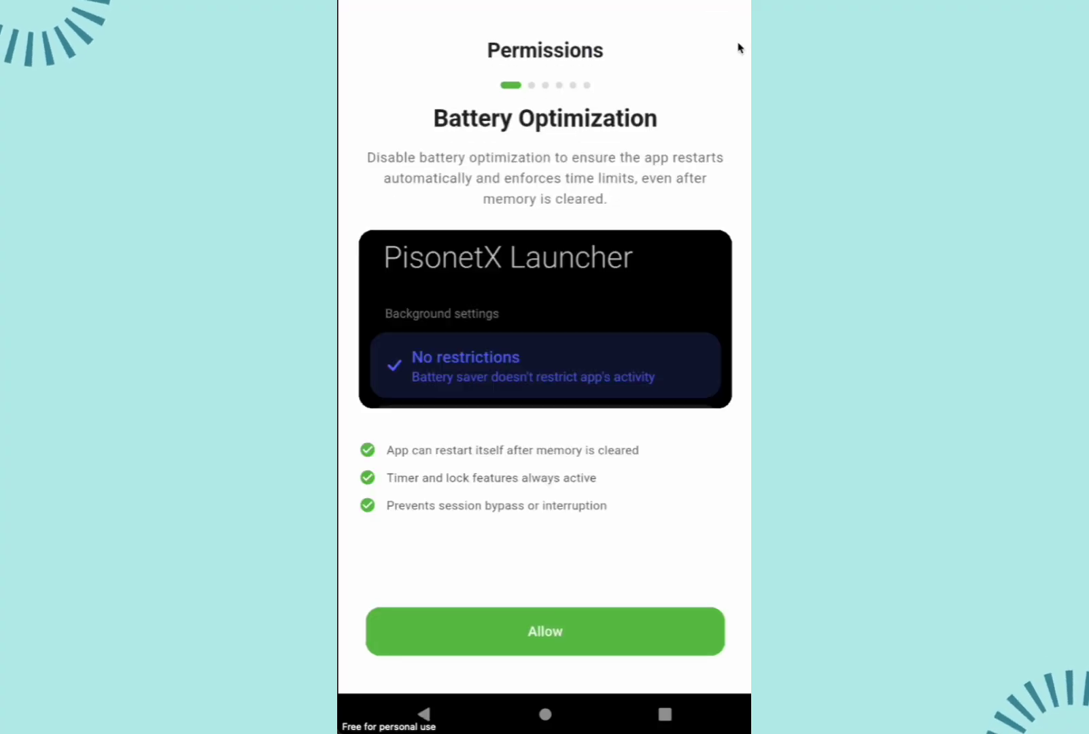
left_click(569, 632)
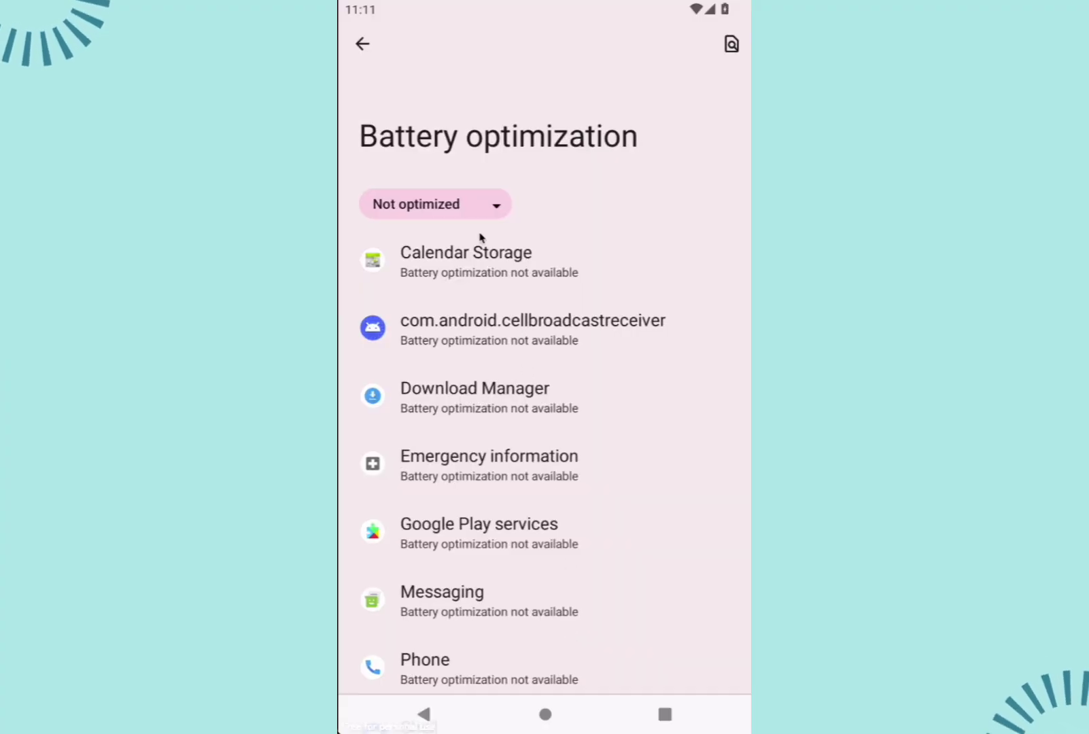
left_click(469, 212)
left_click(433, 282)
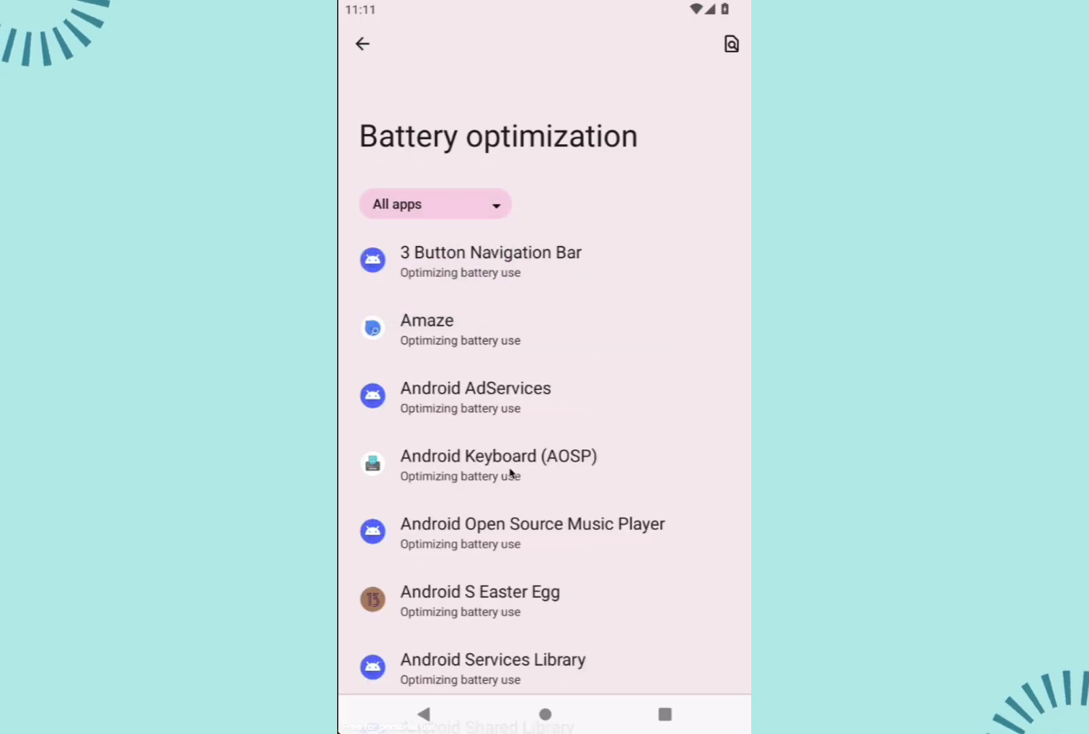
left_click_drag(511, 472, 513, 129)
scroll(540, 389, "down", 15)
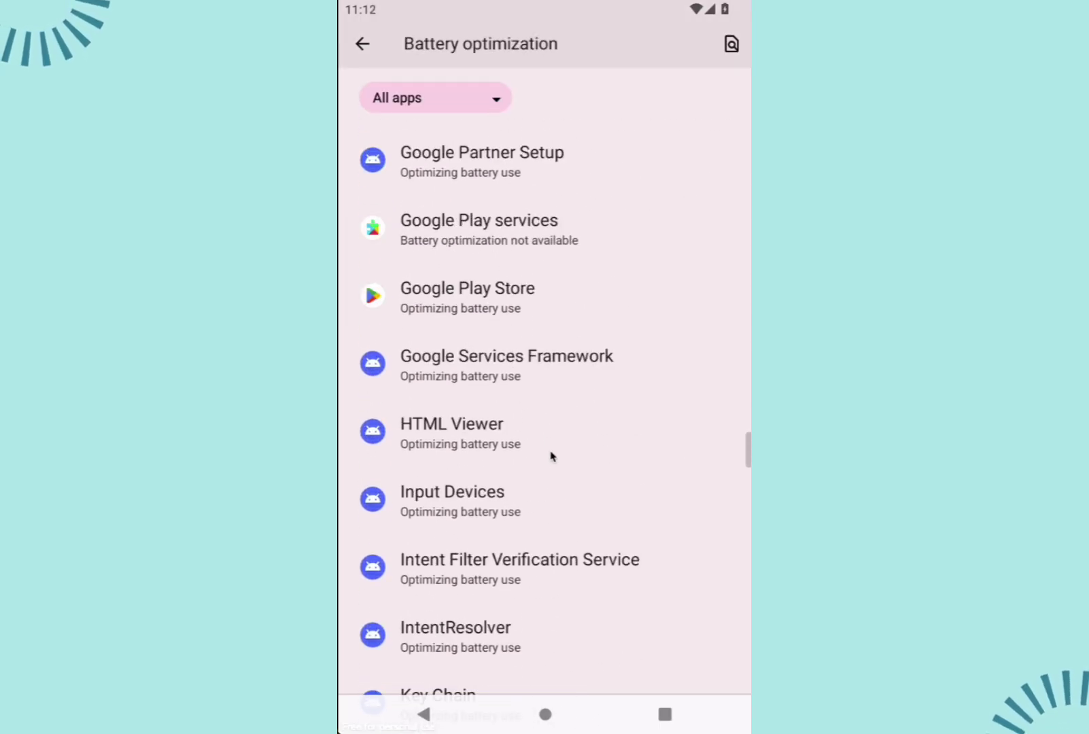
scroll(554, 468, "down", 15)
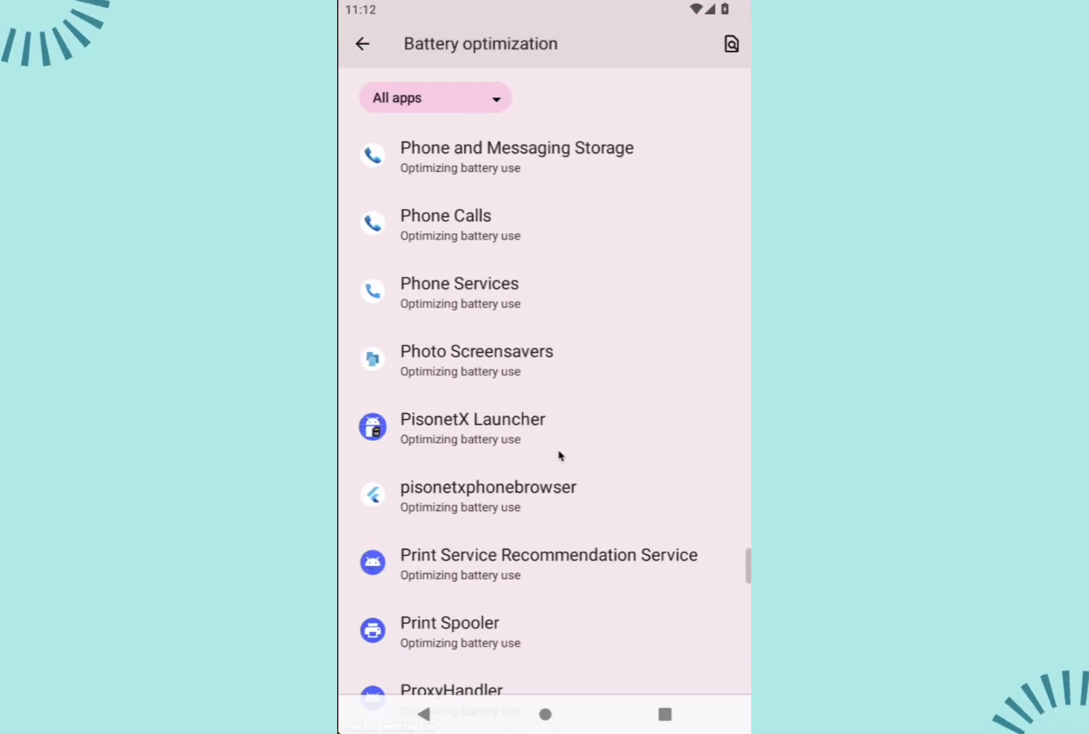
left_click(540, 436)
left_click(470, 360)
left_click(673, 442)
left_click(362, 43)
Check that PisonetX Launcher is allowed to set alarms and reminders.
left_click(558, 643)
left_click(552, 629)
left_click(466, 209)
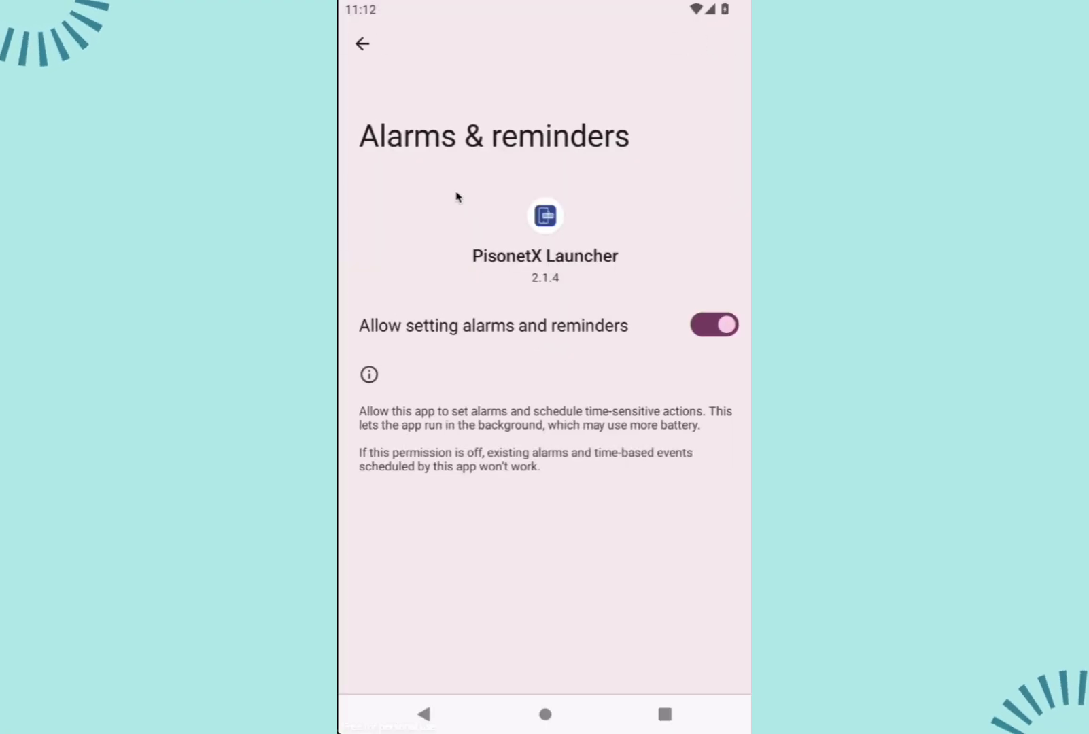
left_click(364, 48)
Allow PisonetX Launcher to display over other apps.
left_click(364, 45)
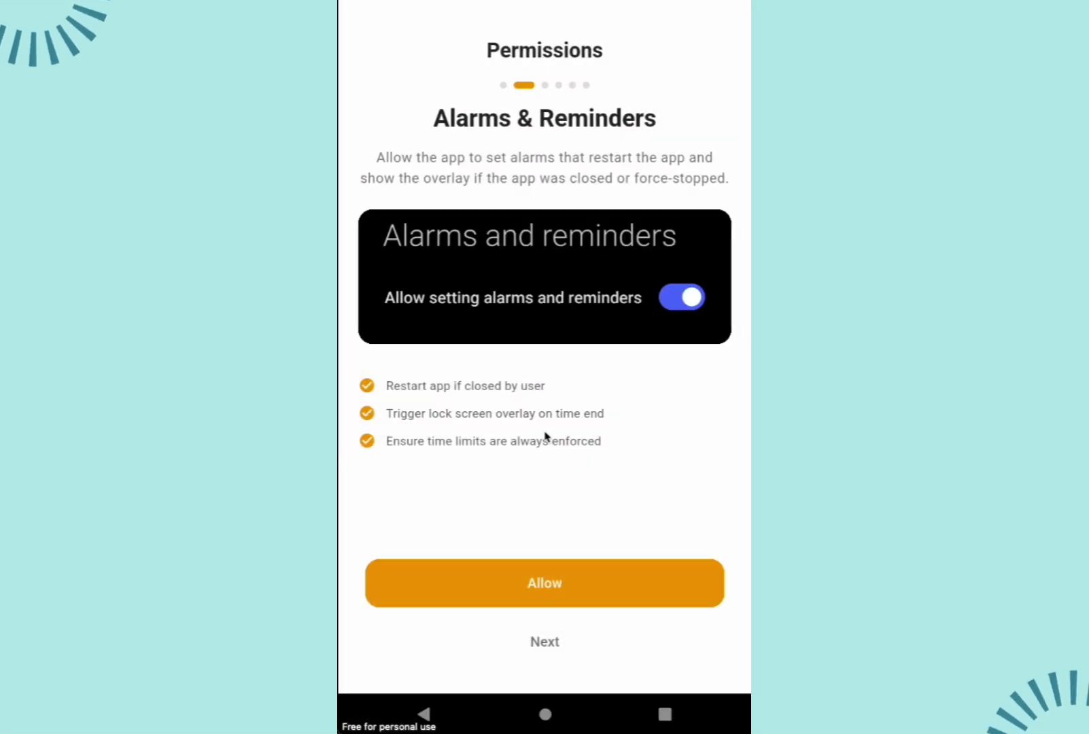
left_click(562, 643)
left_click(589, 622)
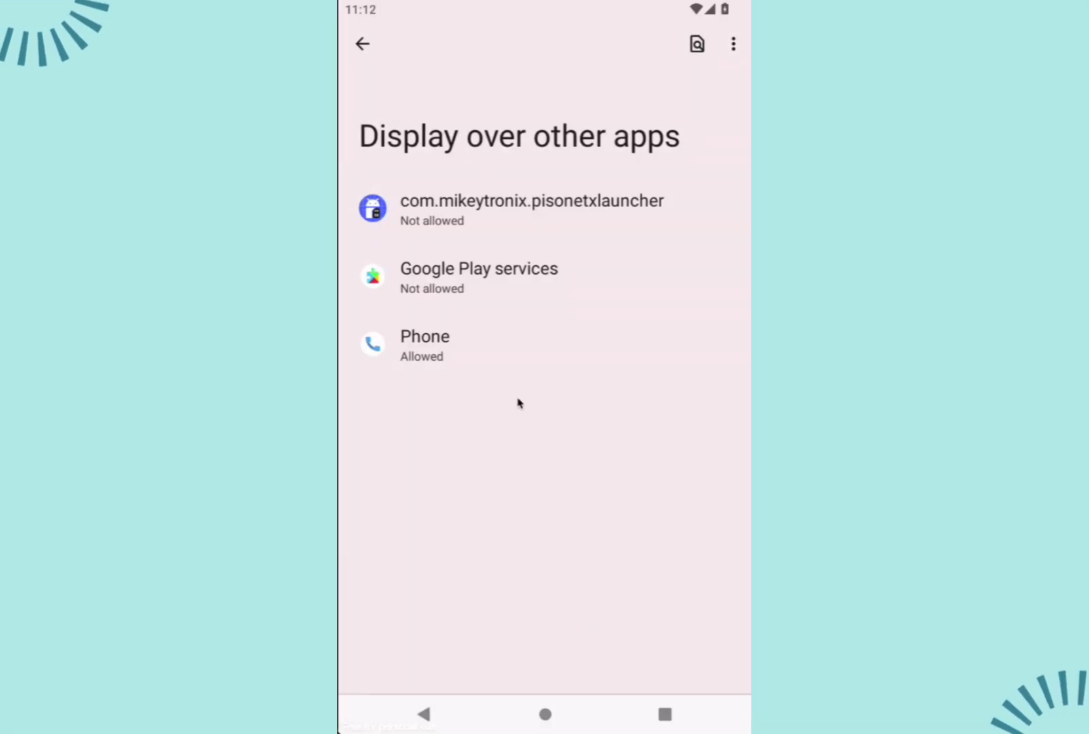
left_click(482, 215)
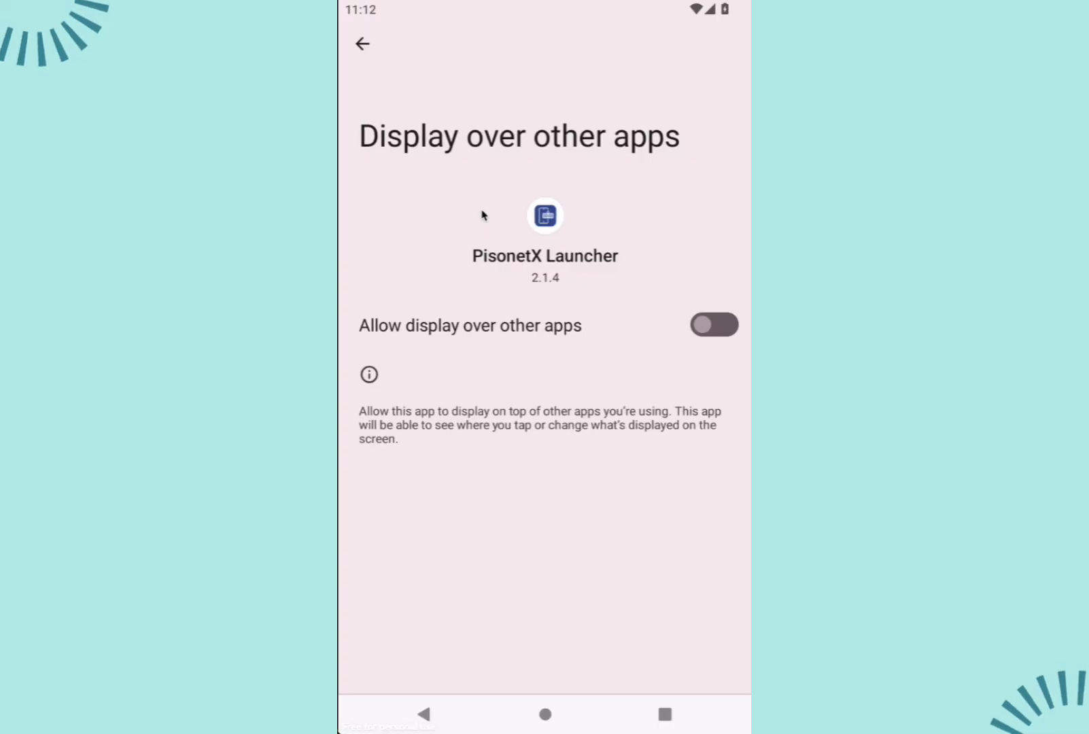
left_click(685, 325)
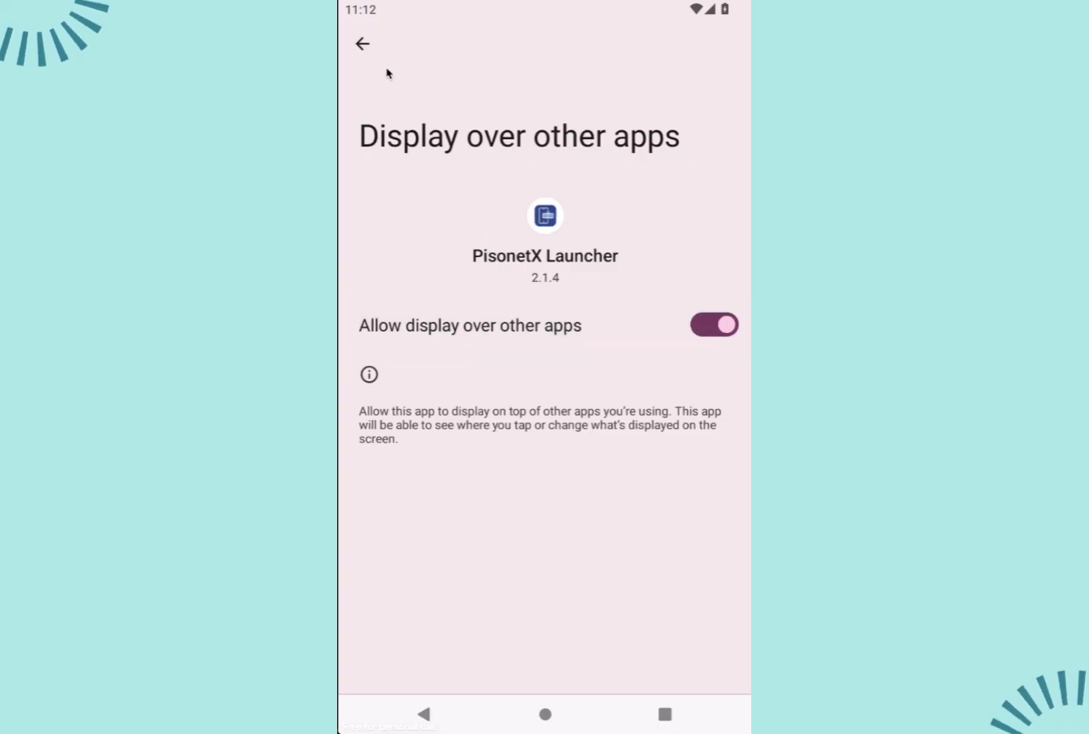
left_click(369, 45)
left_click(366, 44)
Skip the auto start step and permit usage access for the launcher.
left_click(545, 647)
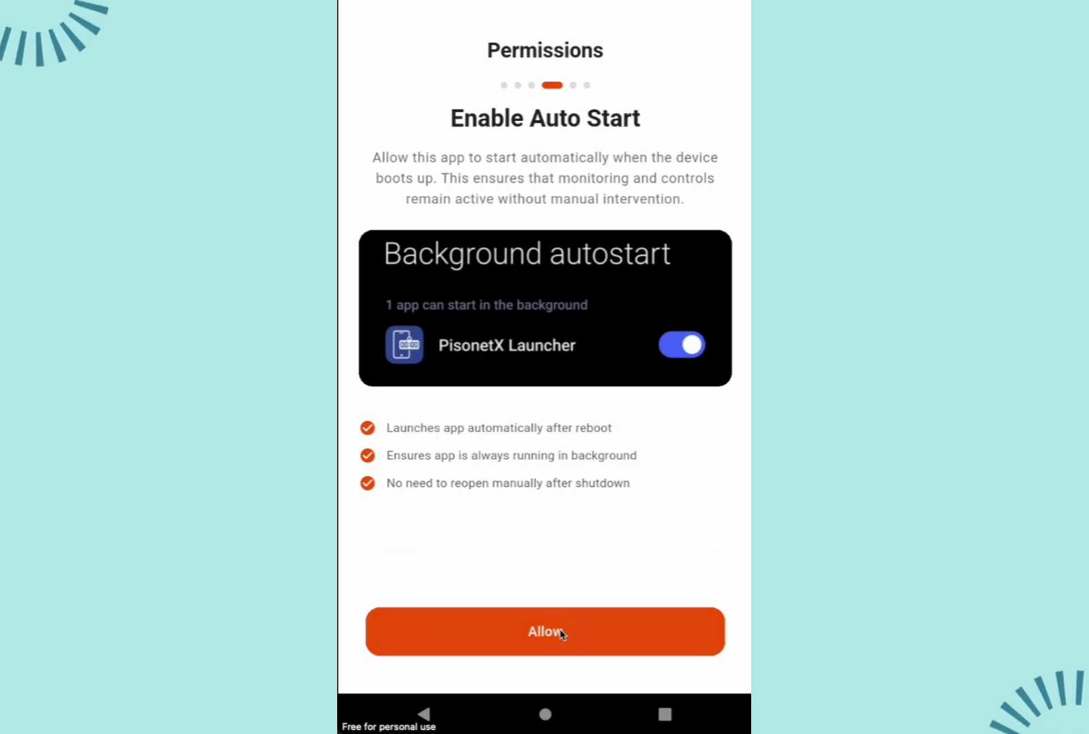
left_click(552, 649)
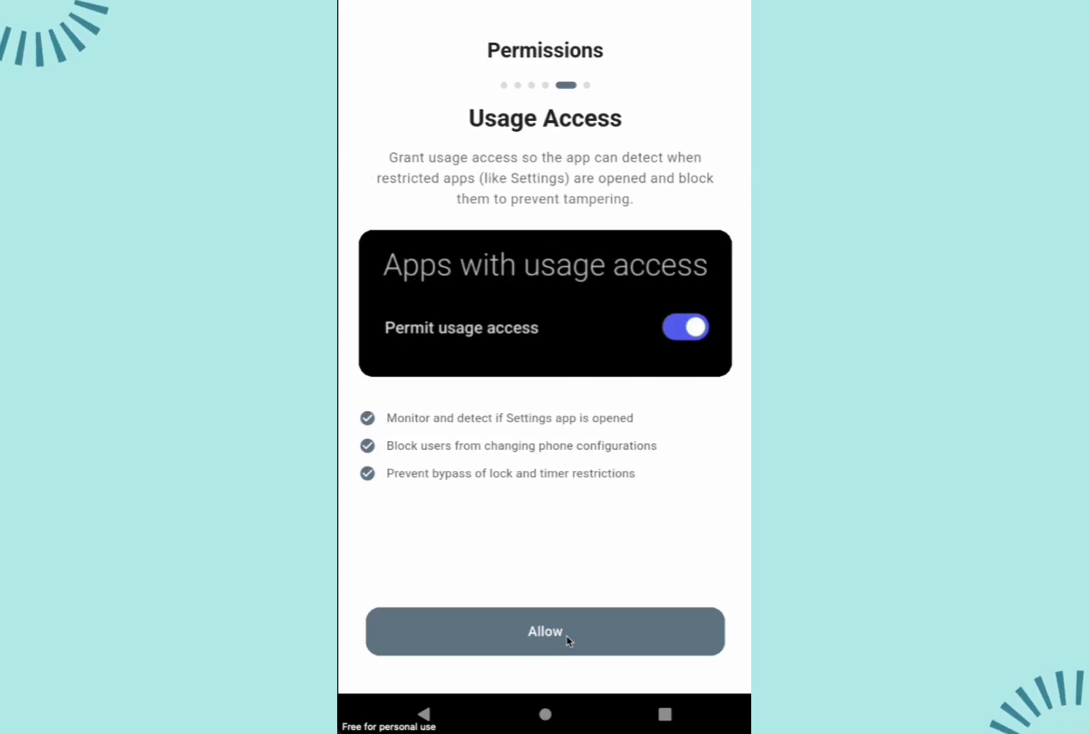
left_click(570, 637)
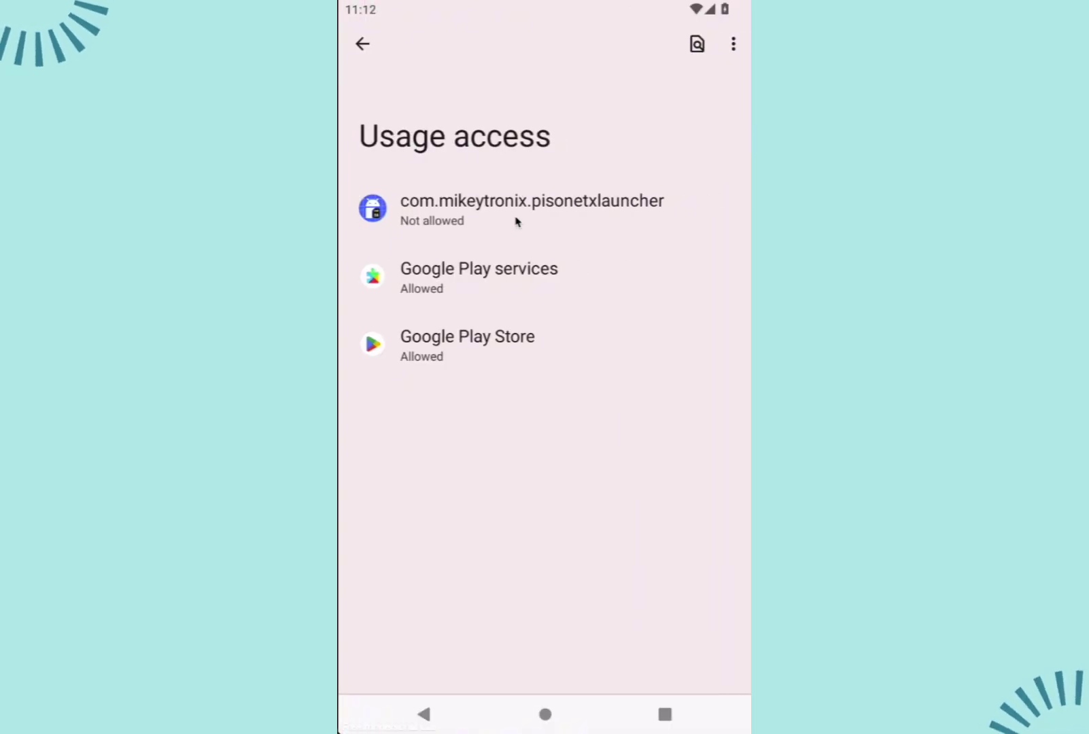
left_click(517, 222)
left_click(598, 329)
left_click(366, 43)
left_click(366, 43)
Make PisonetX Launcher the default home app and finish the permission setup.
left_click(550, 645)
left_click(589, 641)
left_click(504, 292)
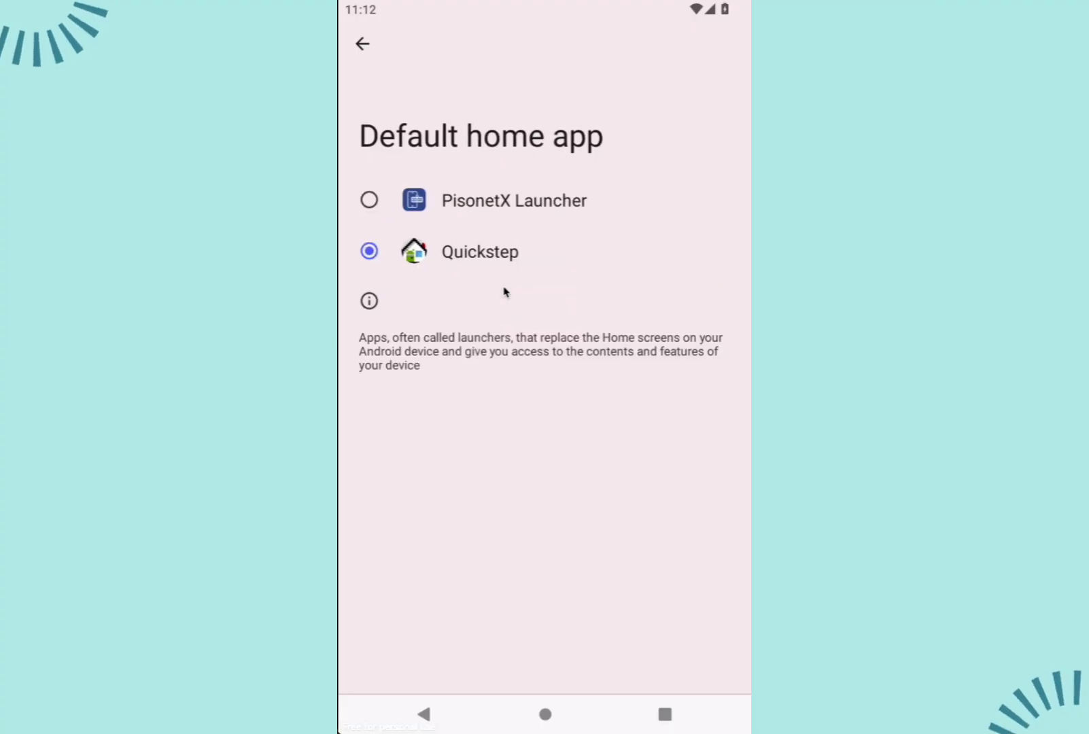
left_click(503, 210)
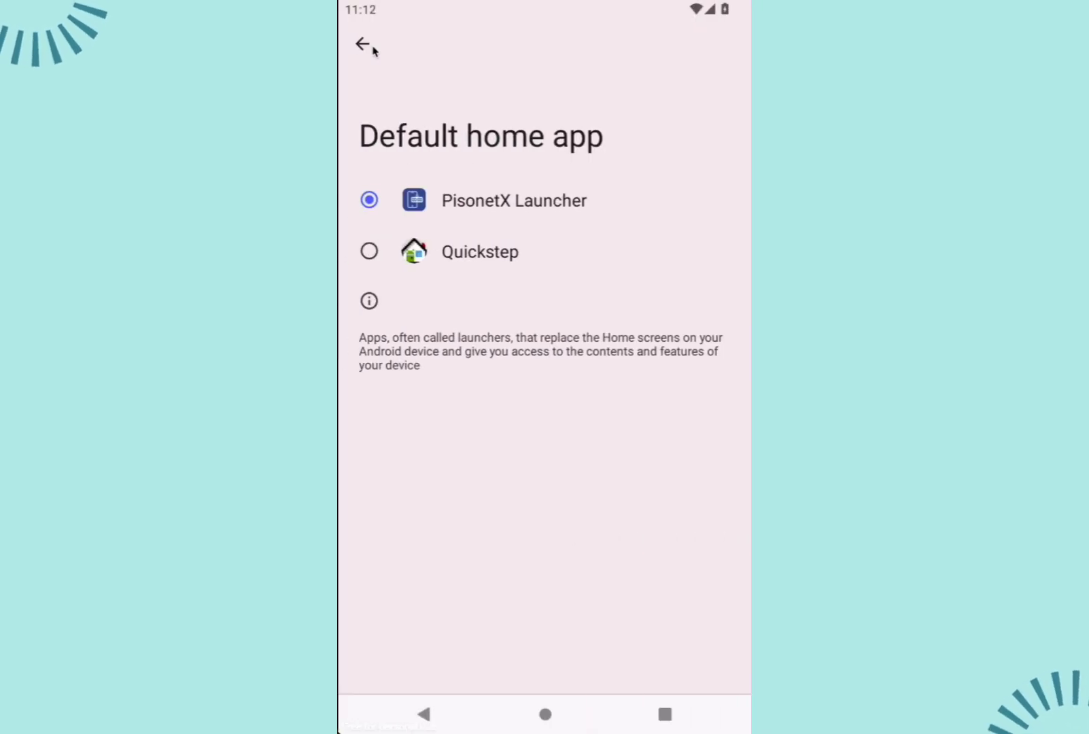
left_click(372, 47)
left_click(369, 46)
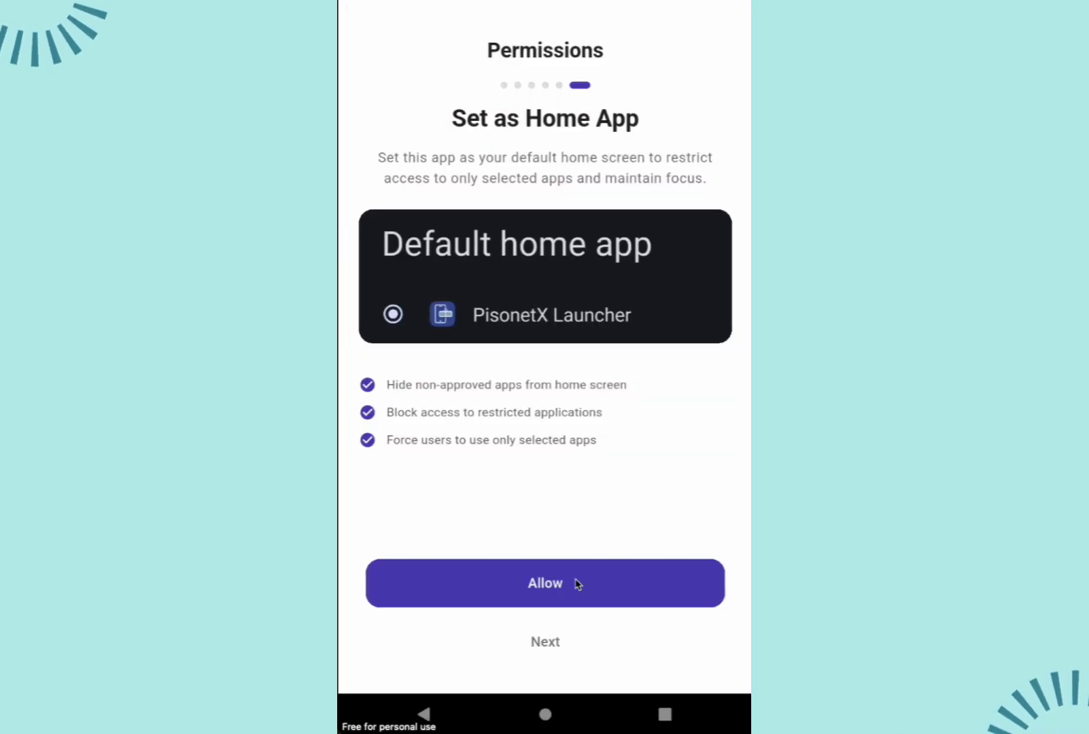
left_click(546, 646)
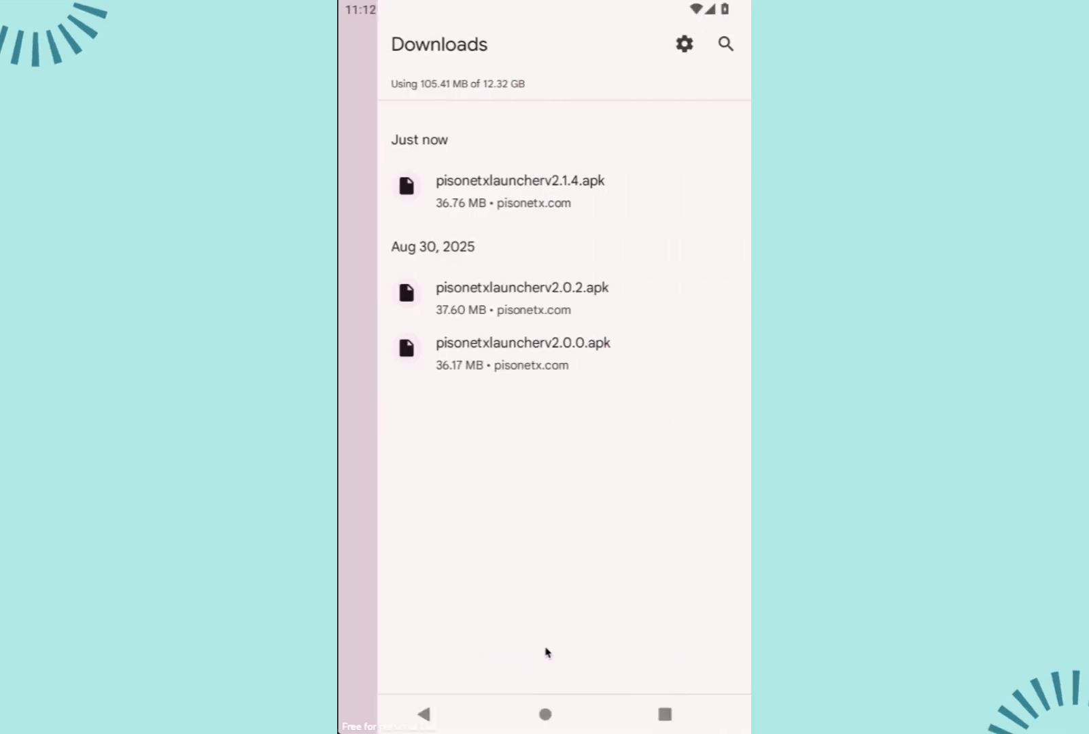
Go Home to bring up the Zaki Phone Rental CP - 01 rental screen.
left_click(546, 714)
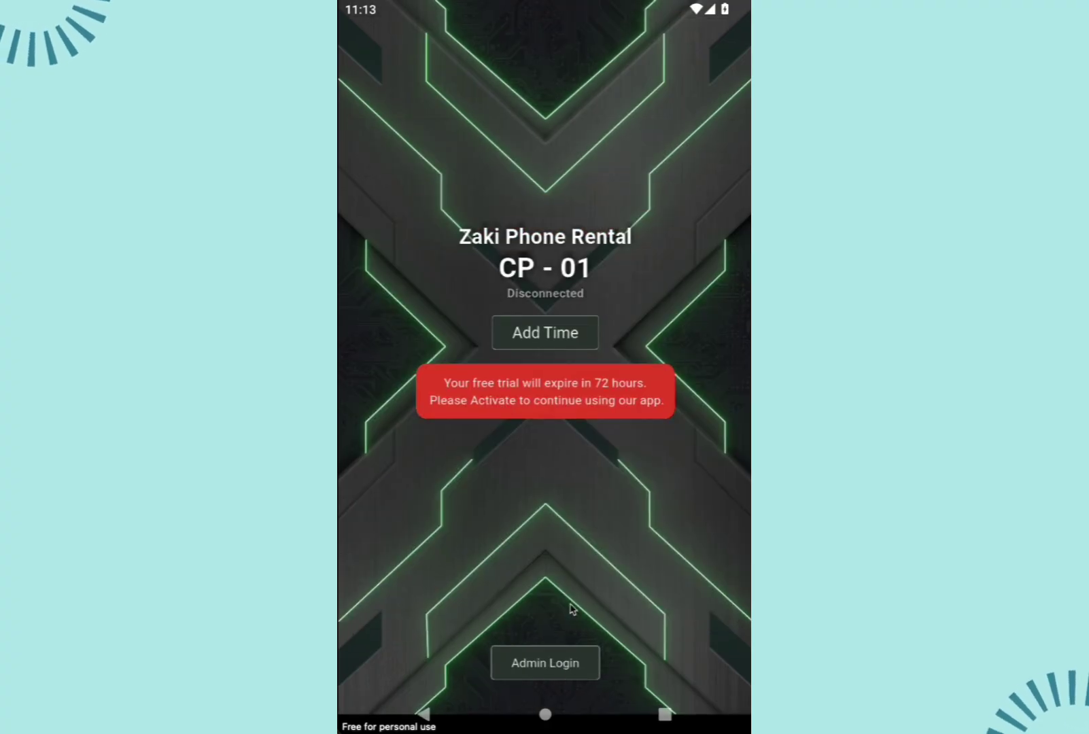
Log in as admin with the admin password and open the Admin Panel.
left_click(554, 671)
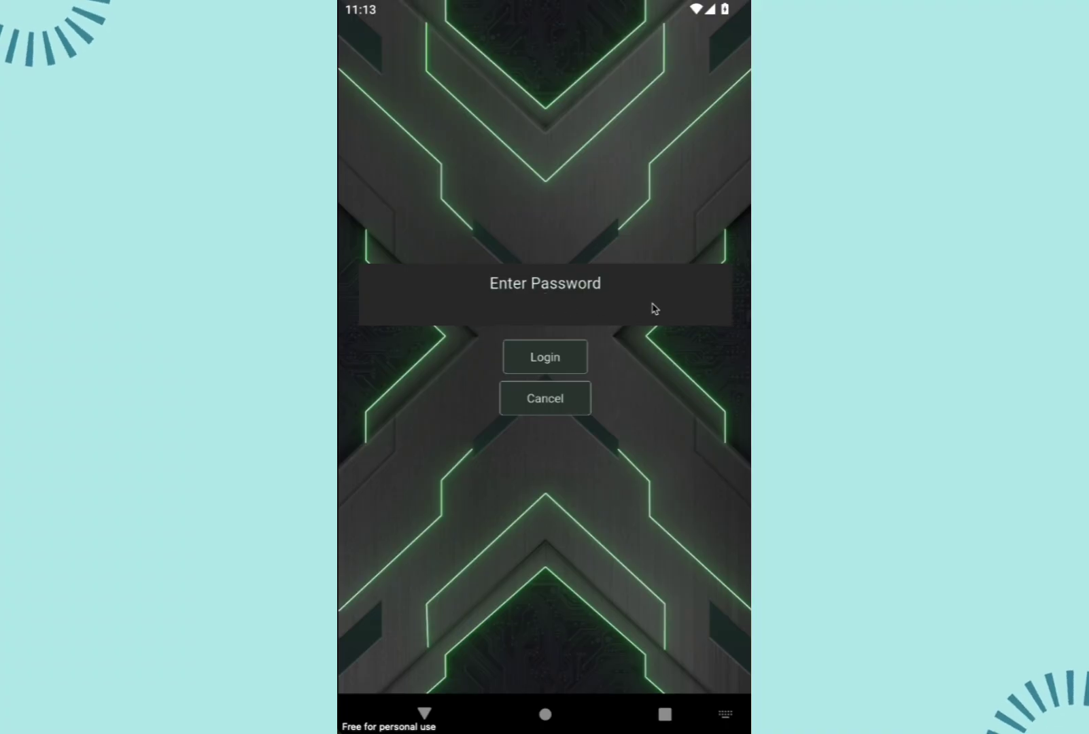
left_click(542, 367)
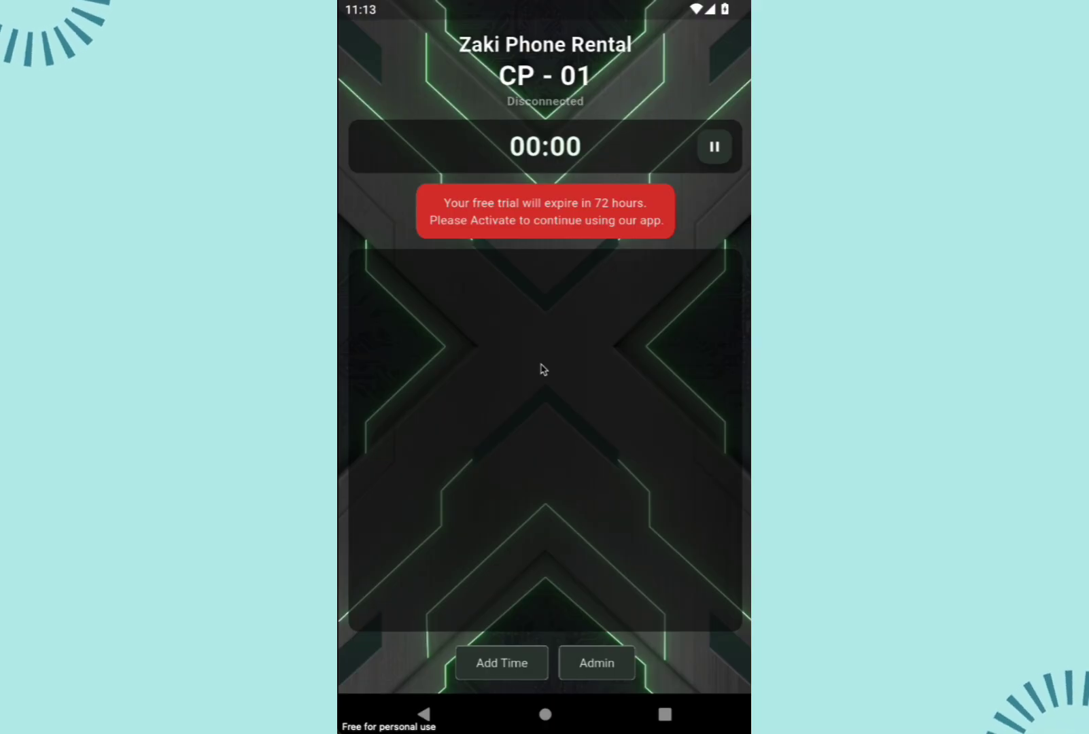
left_click(626, 284)
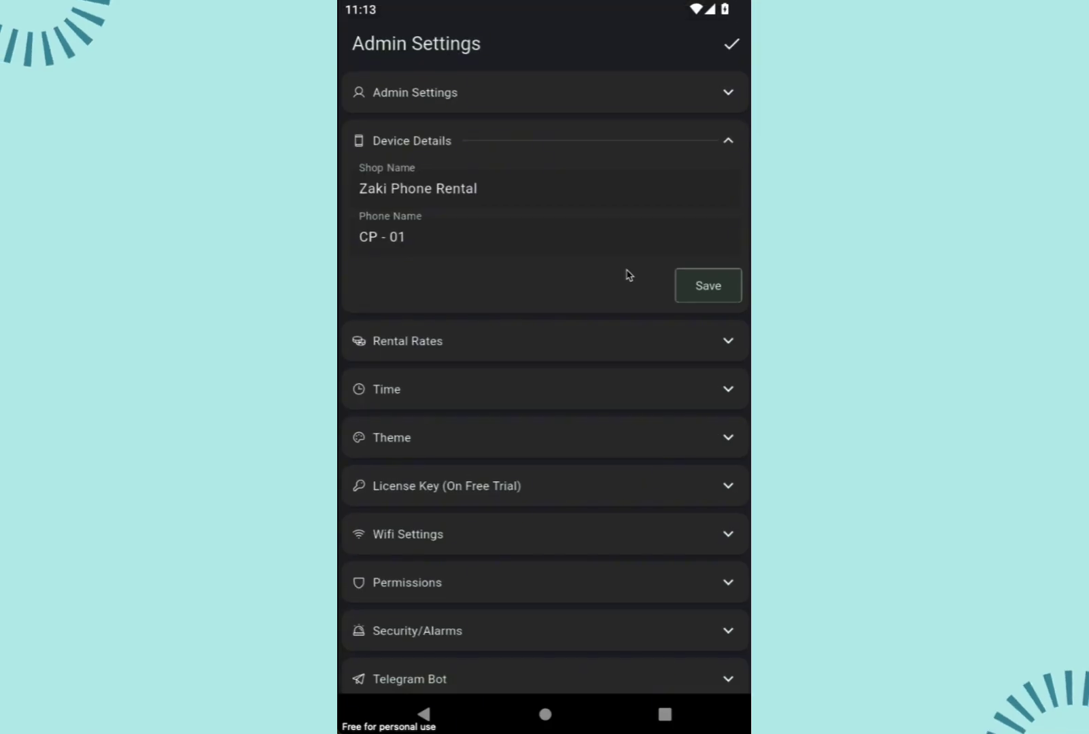
Review the Rental Rates, License Key and Theme sections by expanding each in turn.
scroll(568, 304, "down", 2)
left_click_drag(569, 304, 573, 370)
left_click(554, 300)
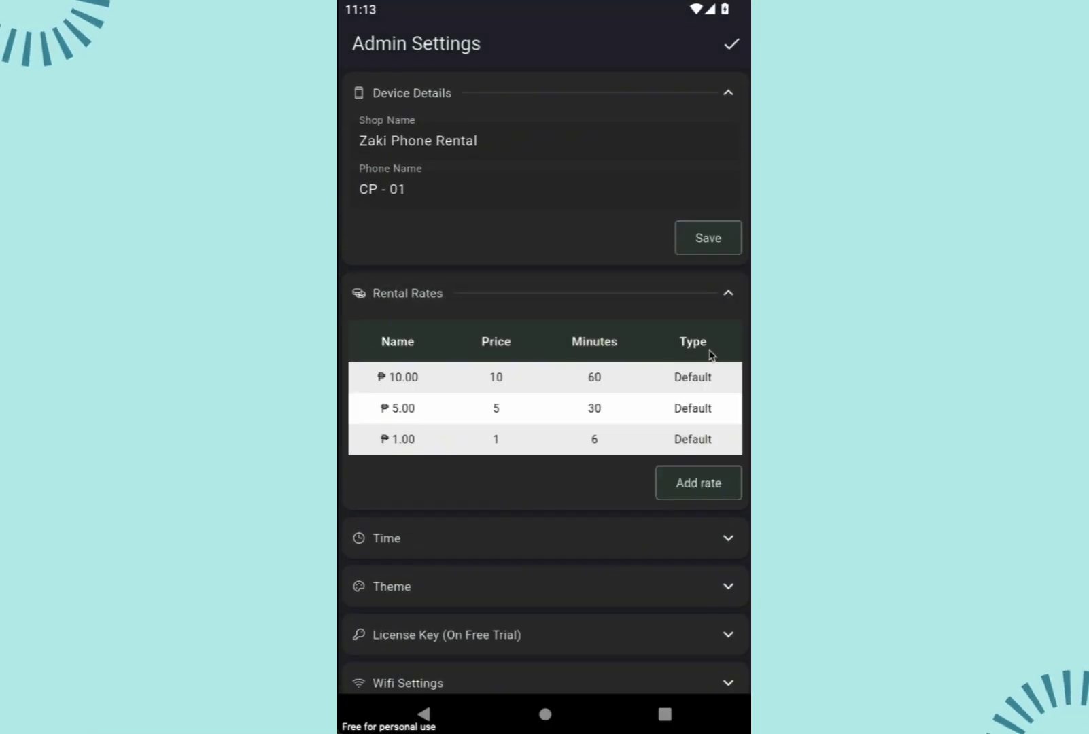
left_click(599, 299)
left_click_drag(561, 414, 561, 311)
left_click(541, 349)
left_click(518, 346)
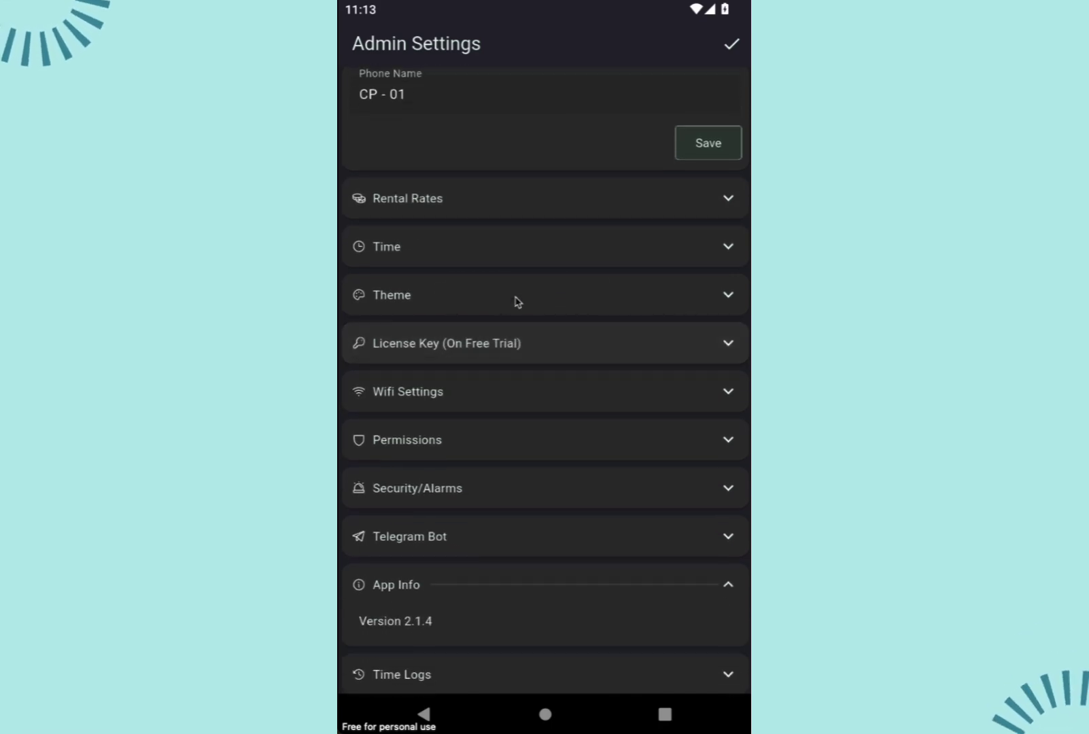
left_click(516, 299)
left_click_drag(534, 406, 524, 337)
left_click(504, 251)
Under License Key, sign in with the account e-mail and password.
left_click(503, 340)
left_click(482, 391)
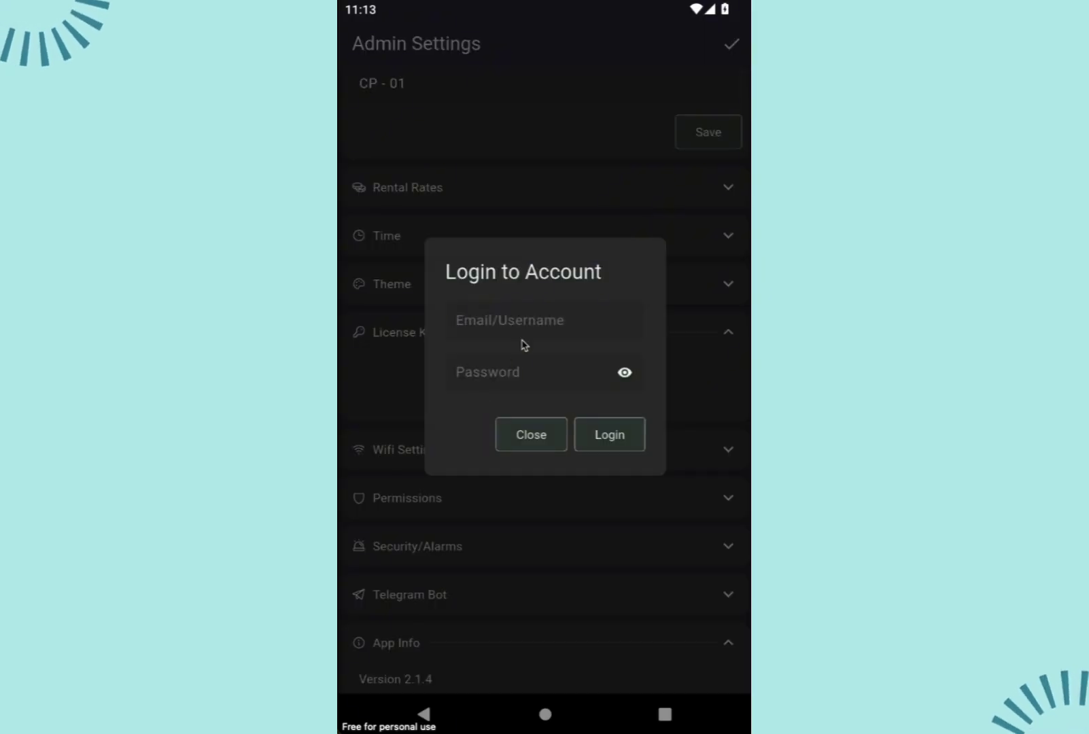
left_click(525, 332)
key("Tab")
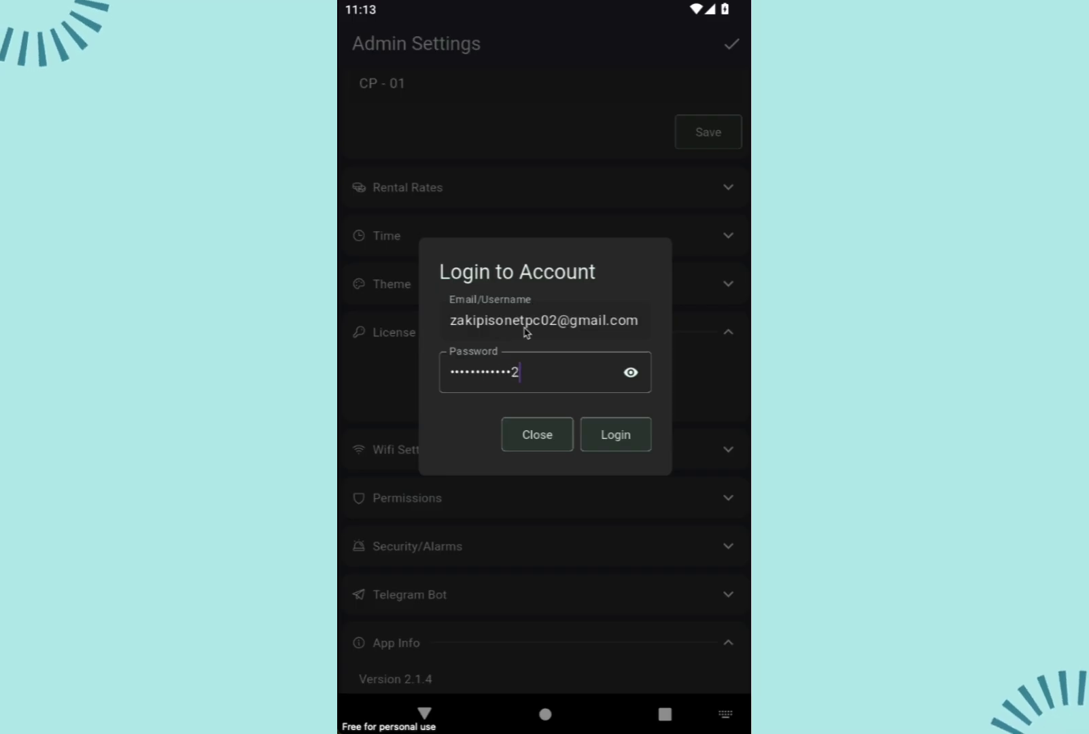
left_click(615, 446)
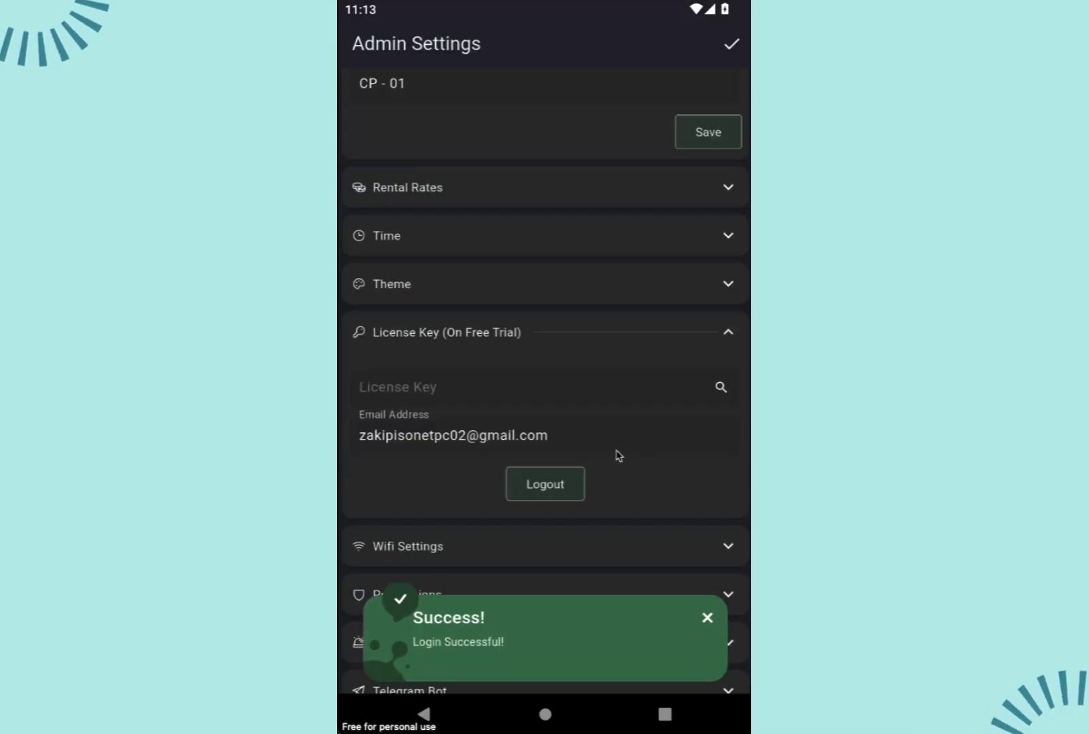
Assign an unused licence key to this phone and close the admin settings.
left_click(700, 389)
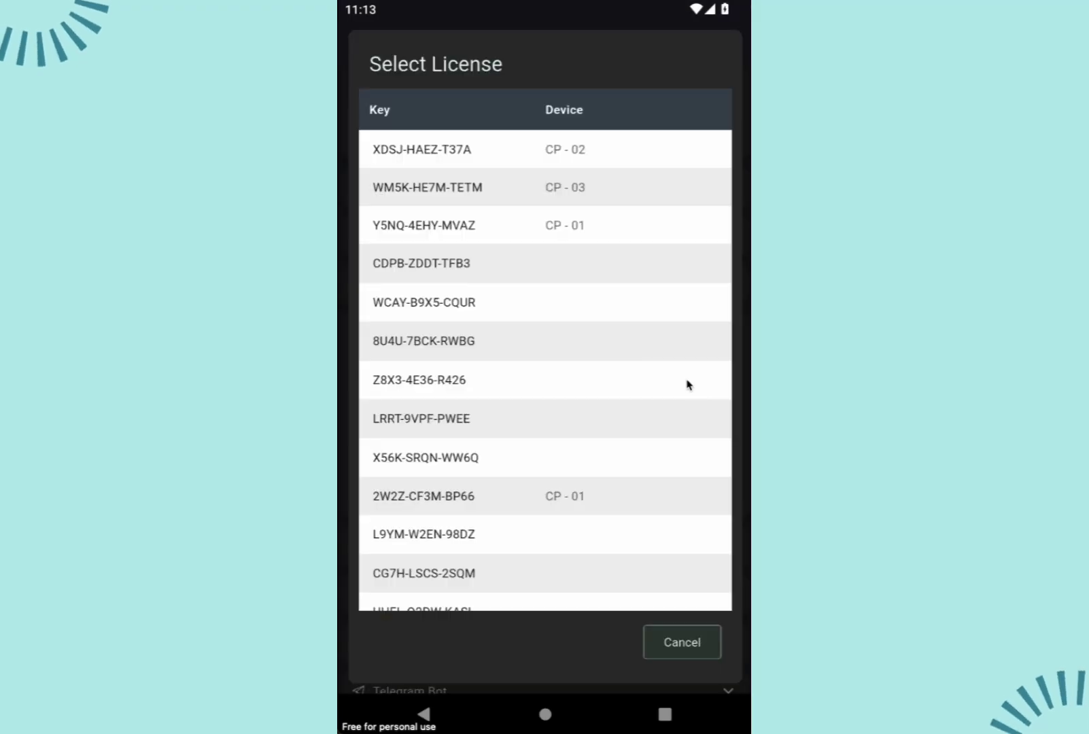
left_click_drag(552, 304, 529, 327)
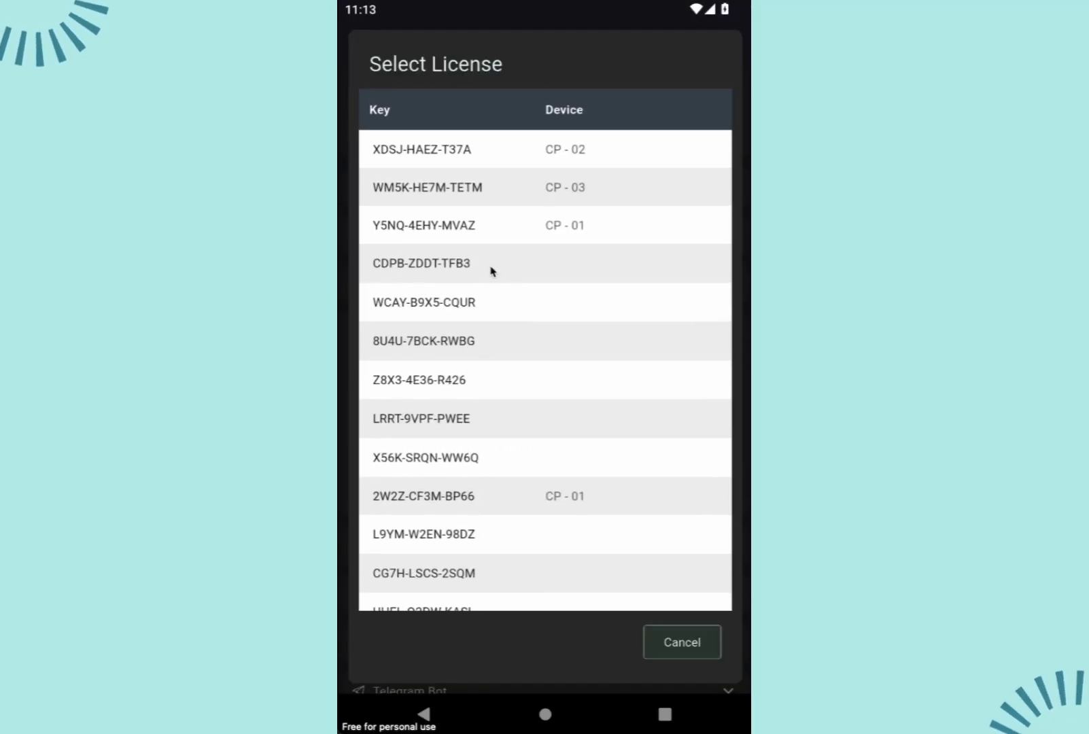
left_click(511, 269)
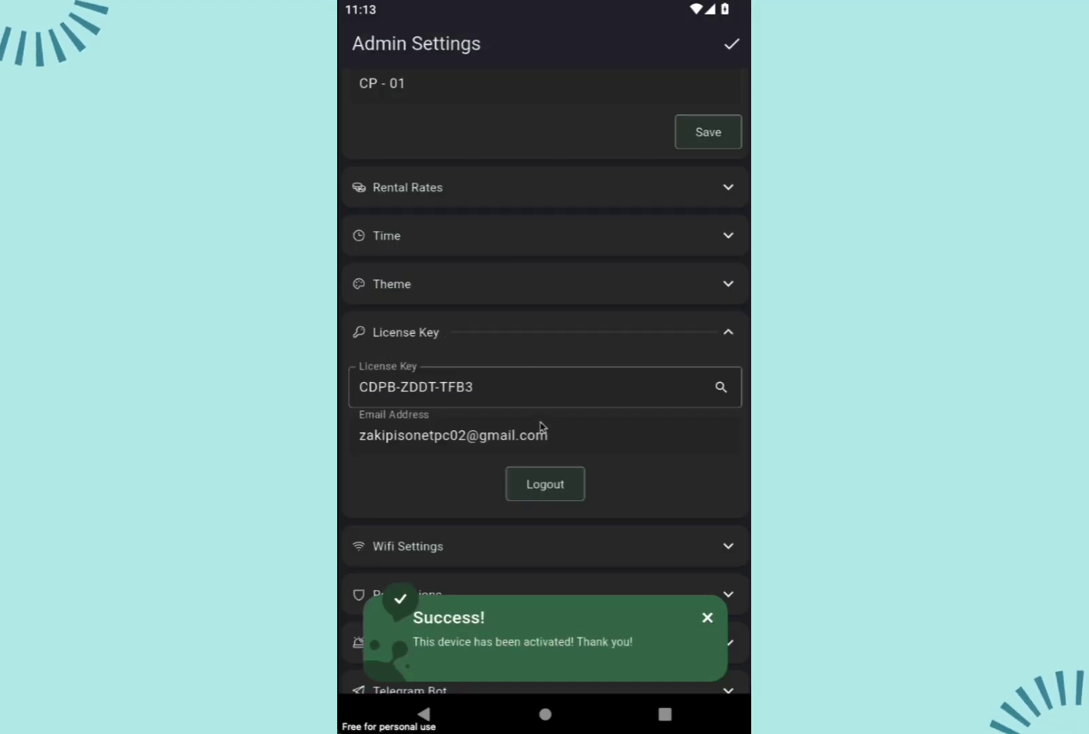
left_click_drag(633, 379, 623, 199)
scroll(683, 146, "up", 3)
left_click(732, 46)
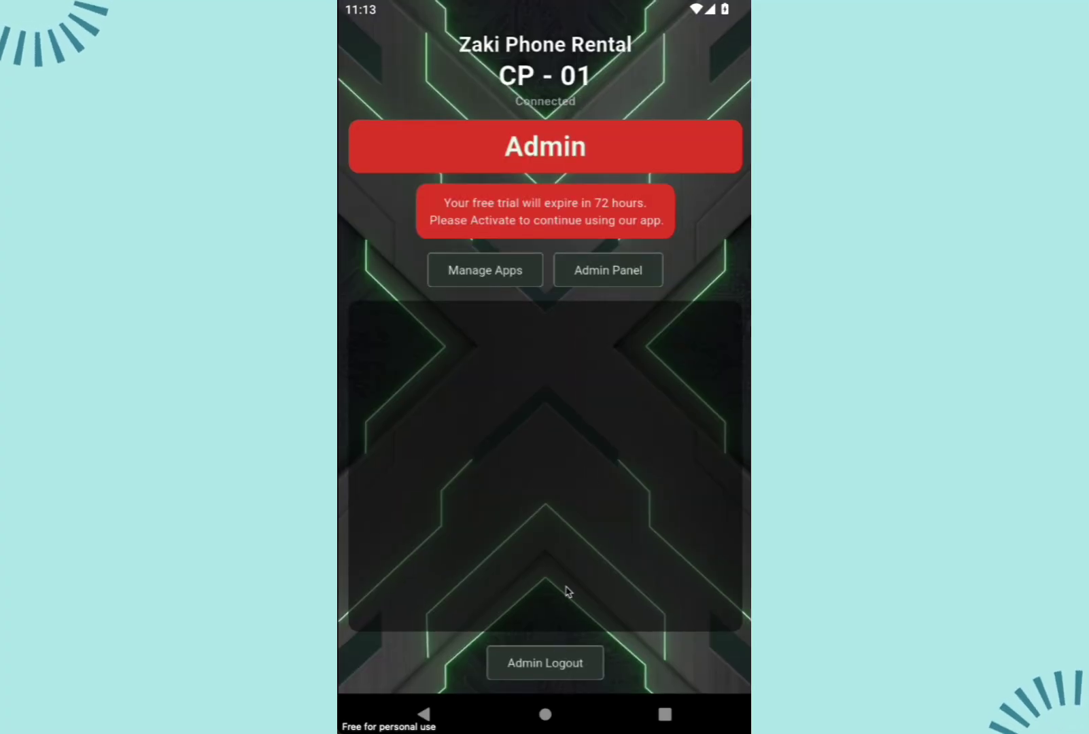
Log out of admin and add ₱5.00 (30 minutes) of rental time using the unlock pattern.
left_click(552, 664)
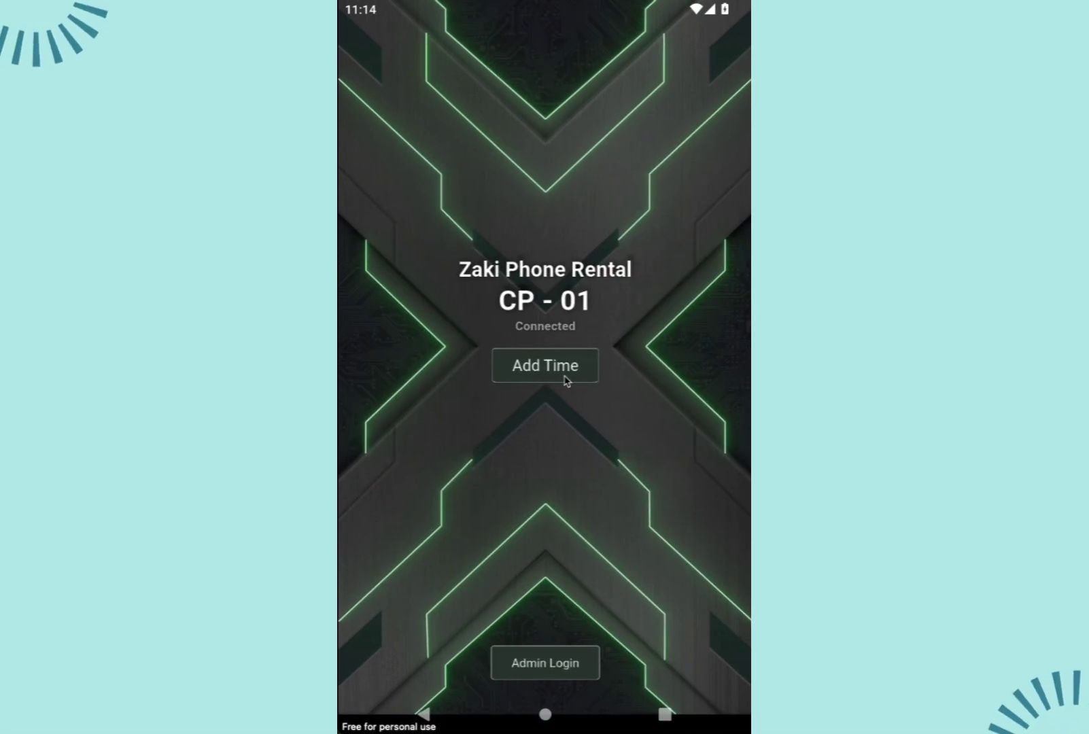
left_click(549, 367)
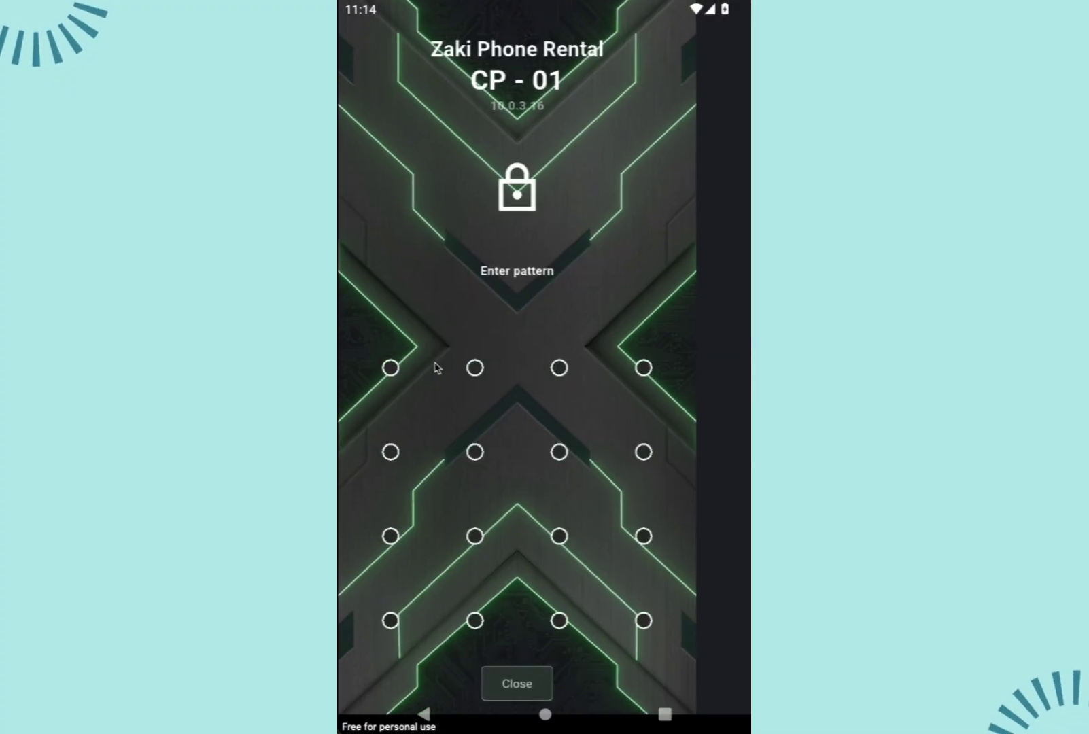
left_click_drag(391, 368, 643, 368)
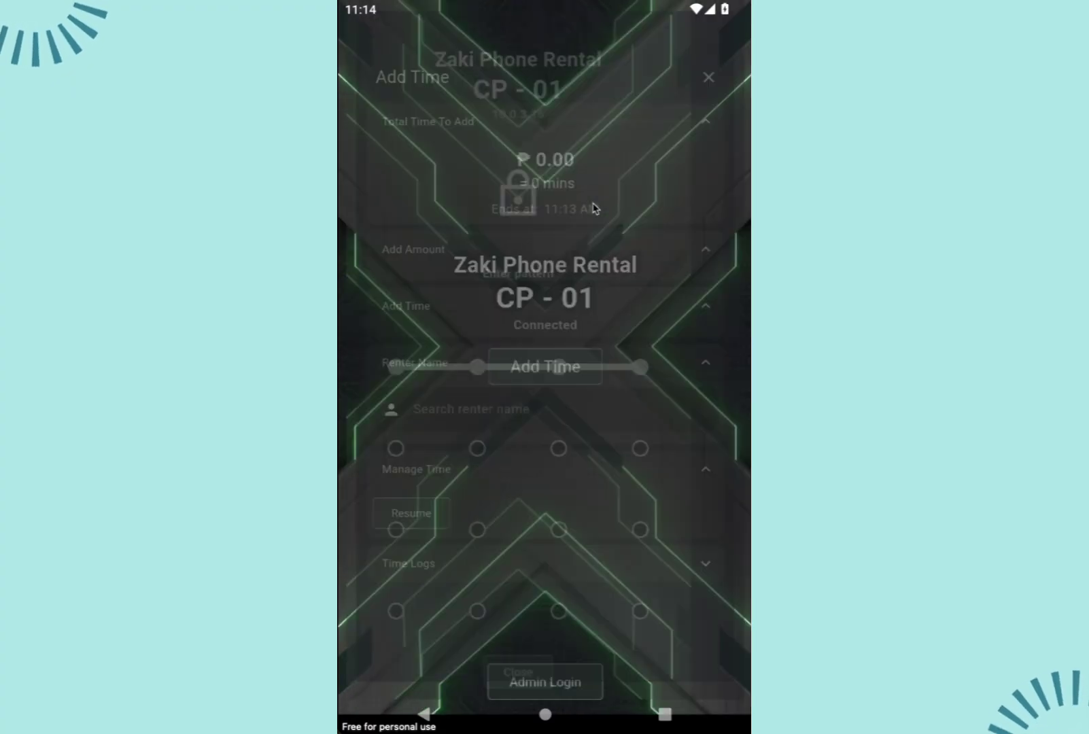
left_click(496, 291)
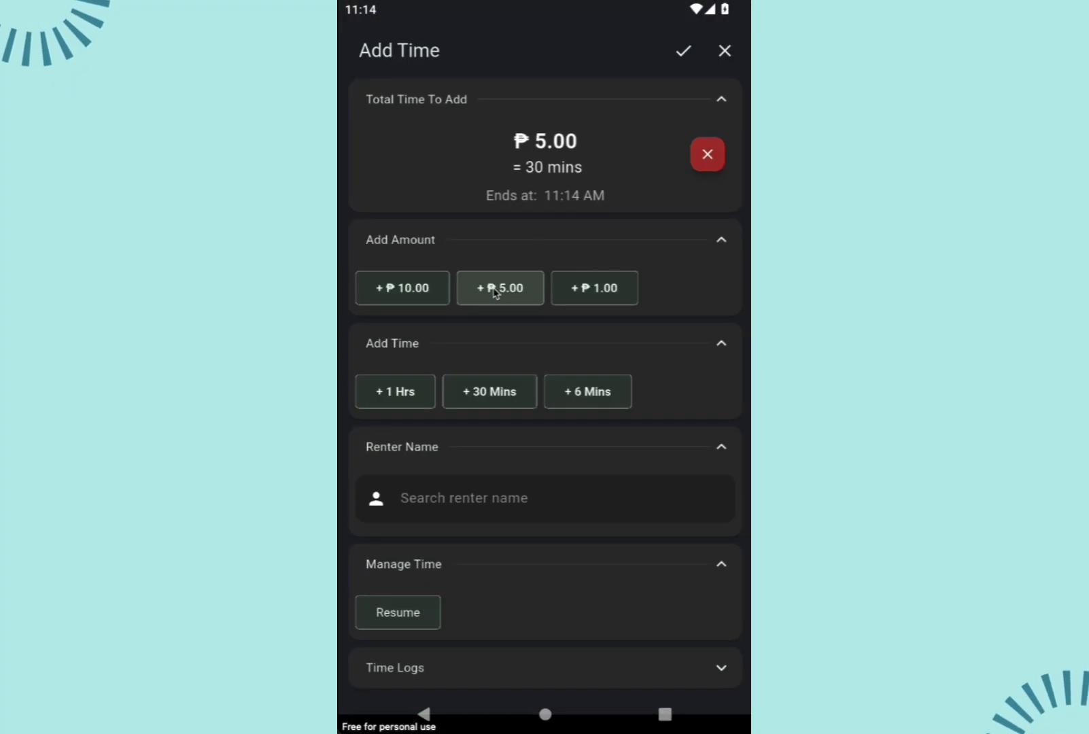
left_click(686, 52)
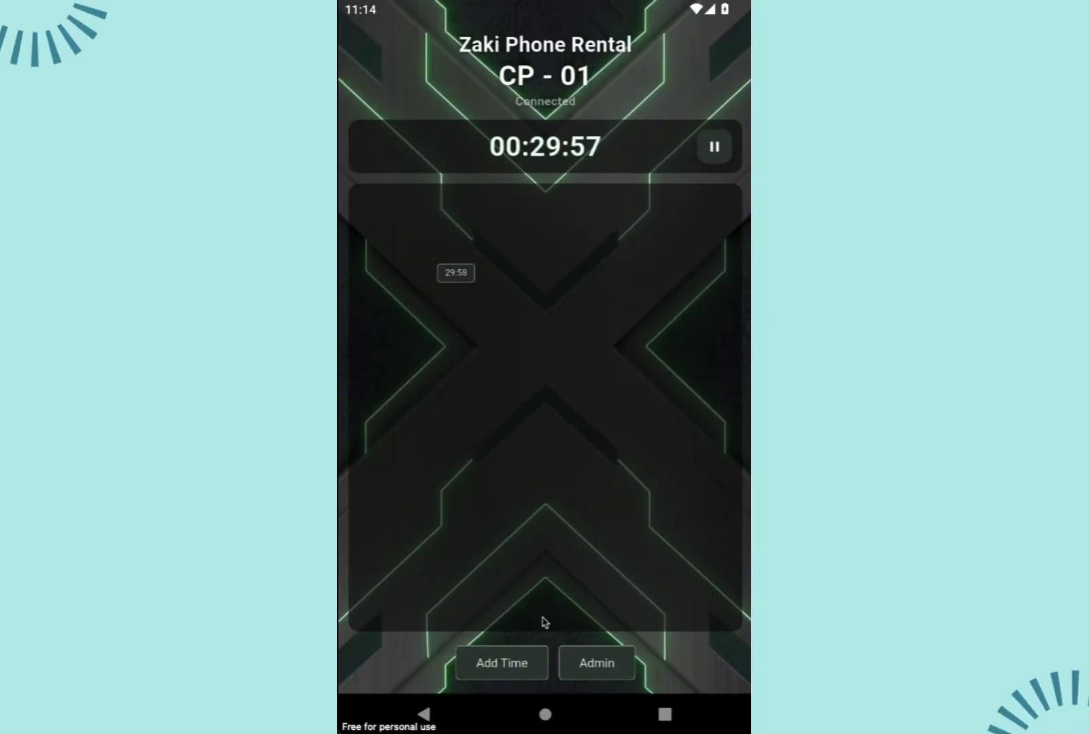
Log in to the launcher's admin mode with the admin password.
left_click(595, 663)
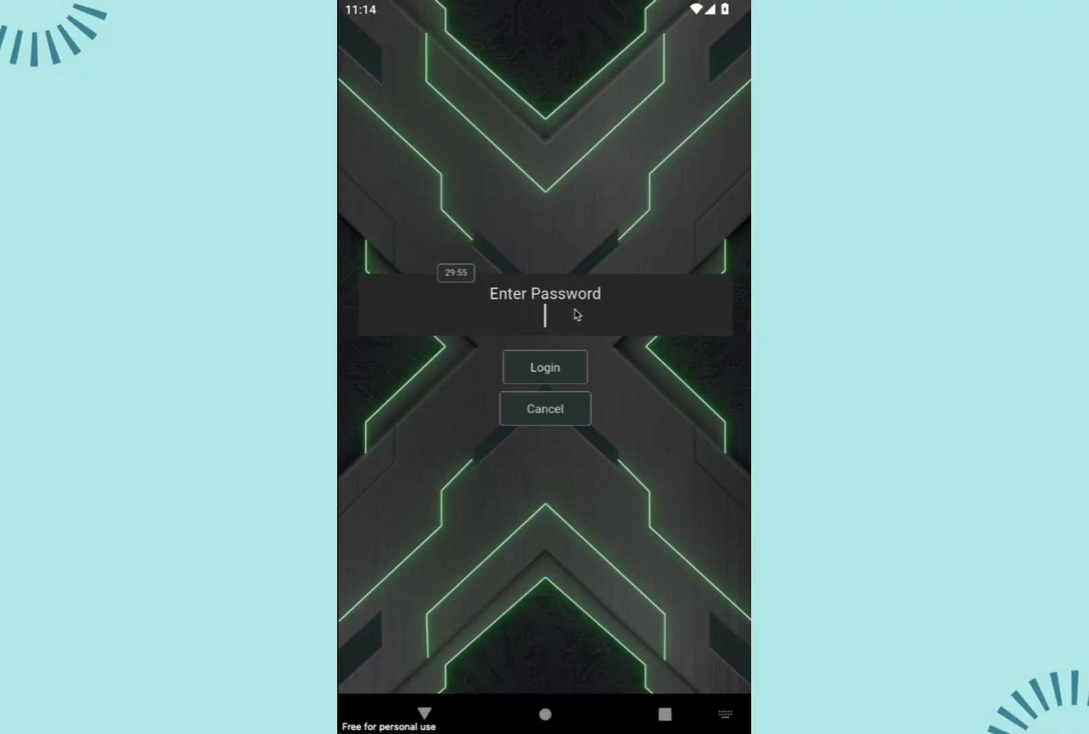
type("password")
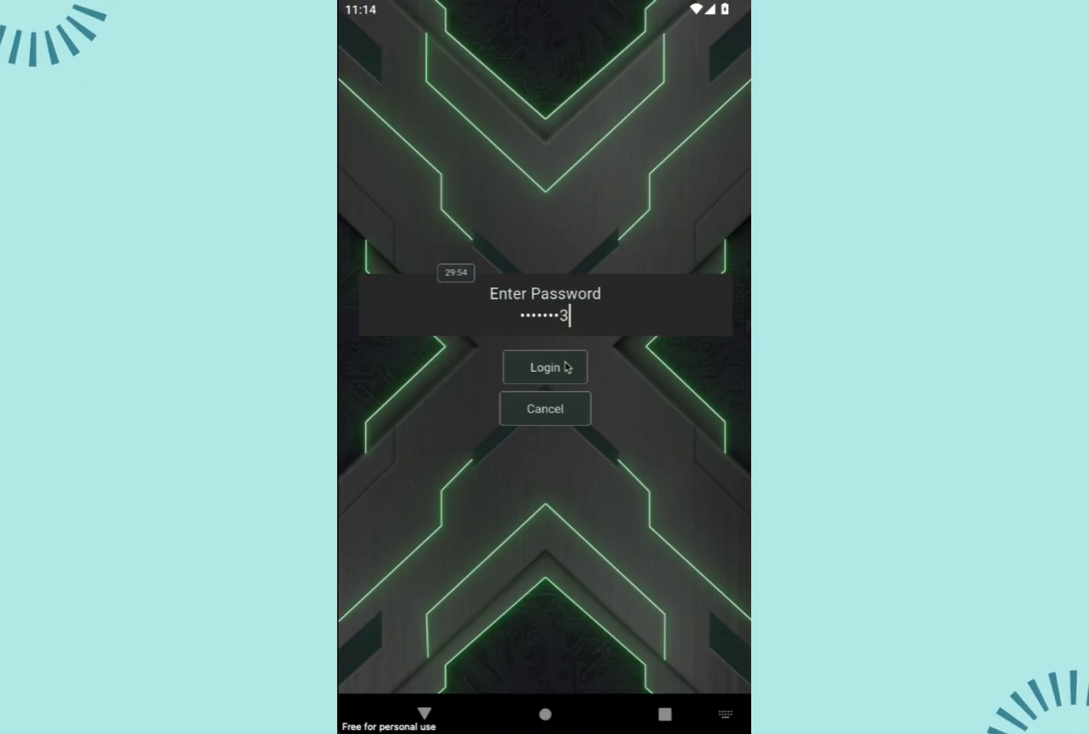
left_click(560, 376)
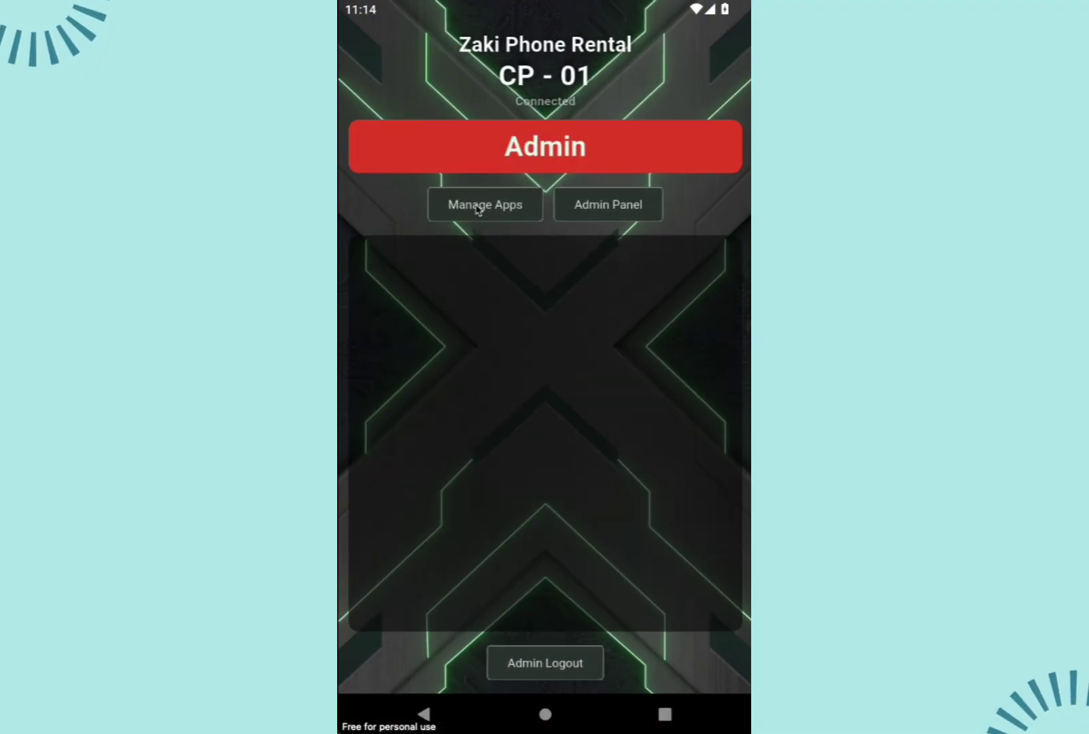
Enable Chrome for renters in Manage Apps, then log out of admin mode.
left_click(486, 206)
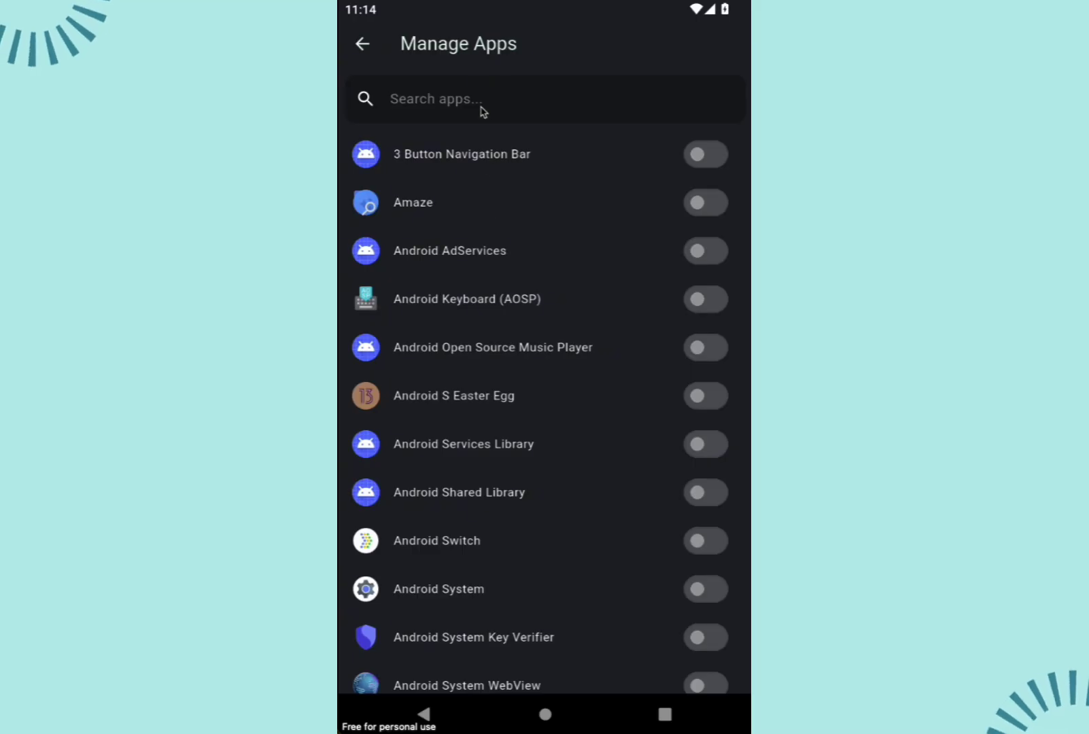
left_click(483, 102)
type("chrome")
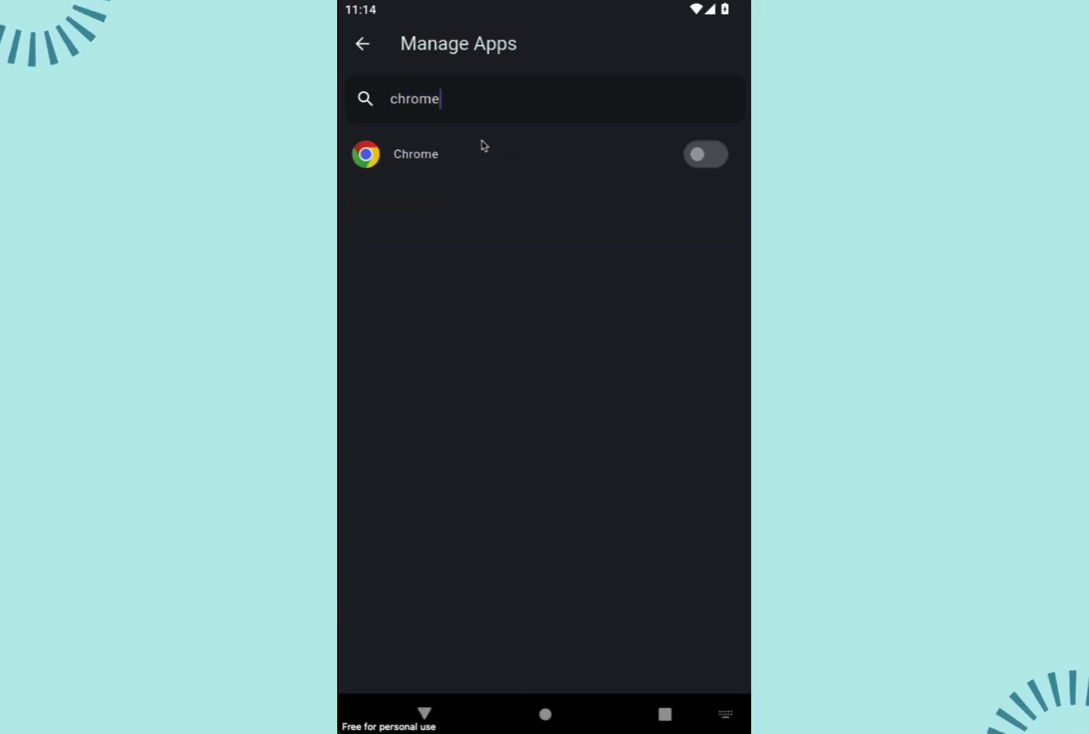
left_click(529, 158)
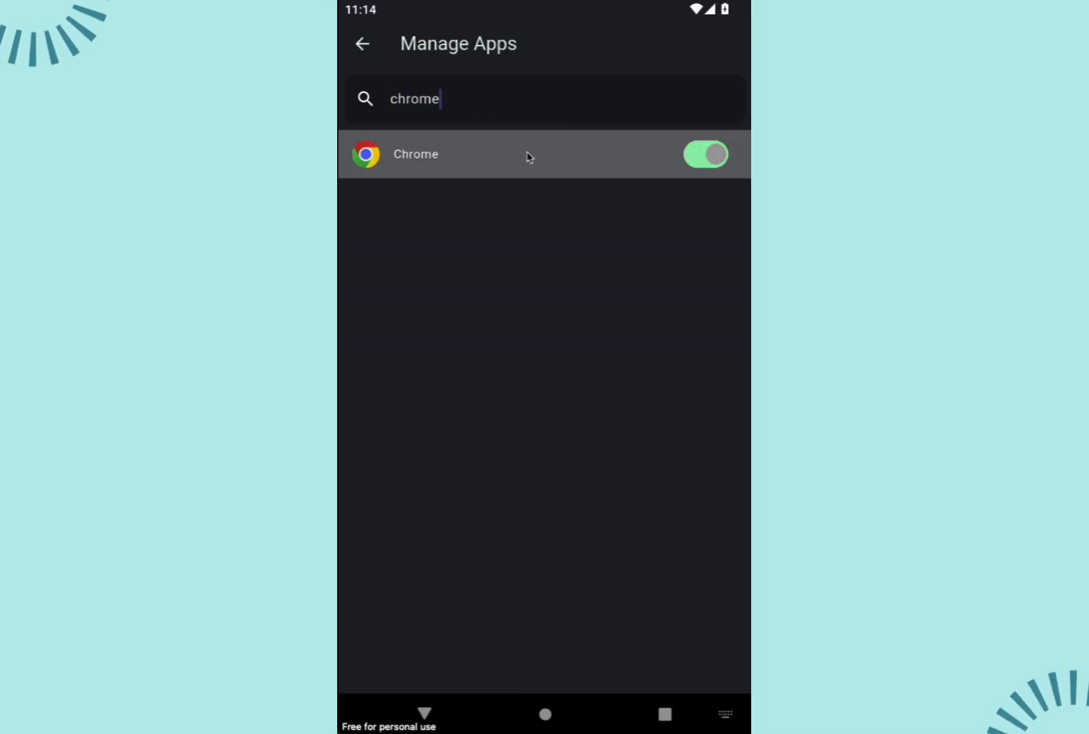
left_click(362, 43)
left_click(570, 654)
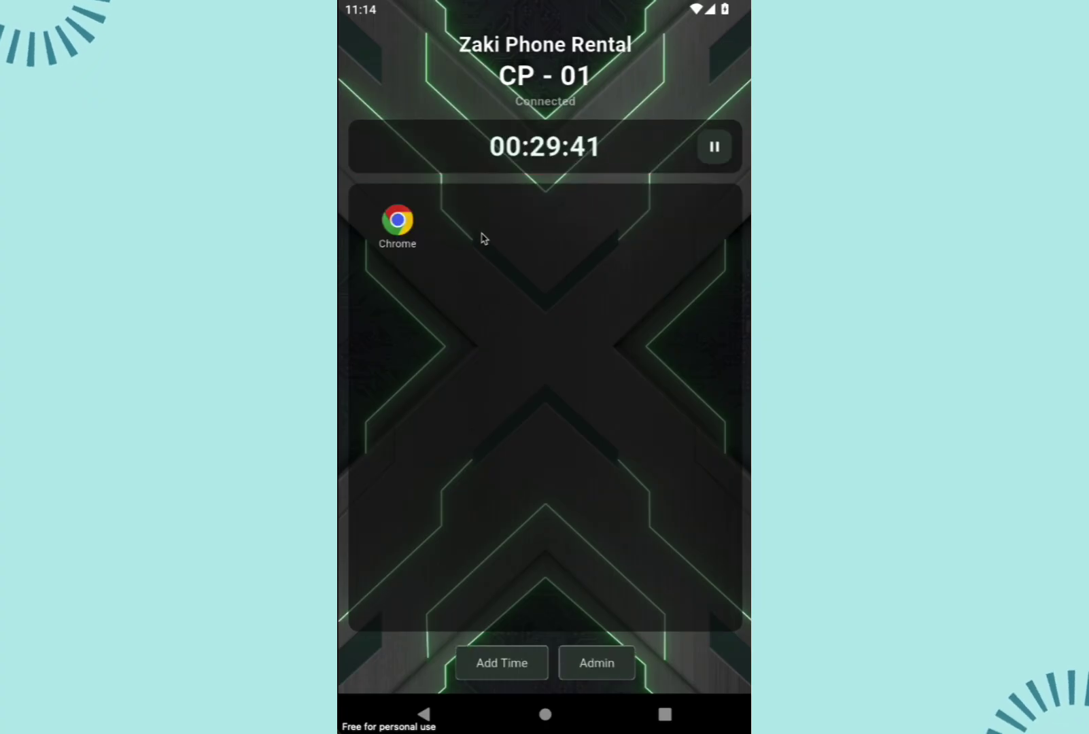
Show the floating timer badge, open and close Chrome, and park the badge below the countdown.
left_click(406, 225)
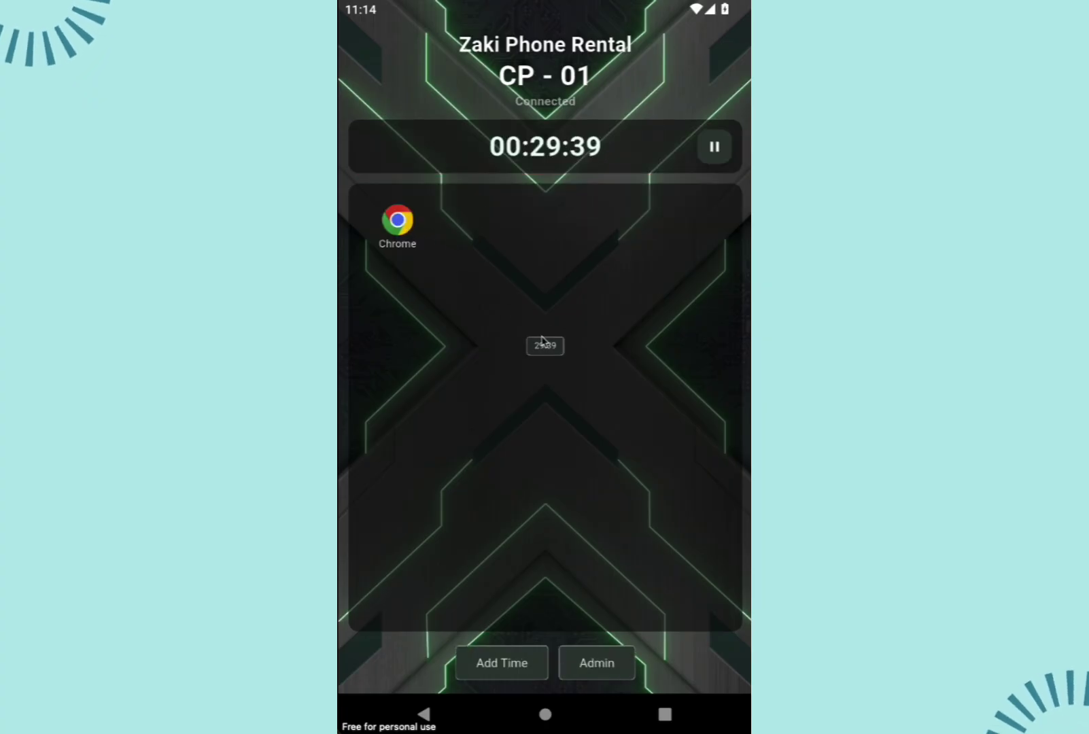
left_click_drag(552, 352, 453, 206)
left_click(404, 218)
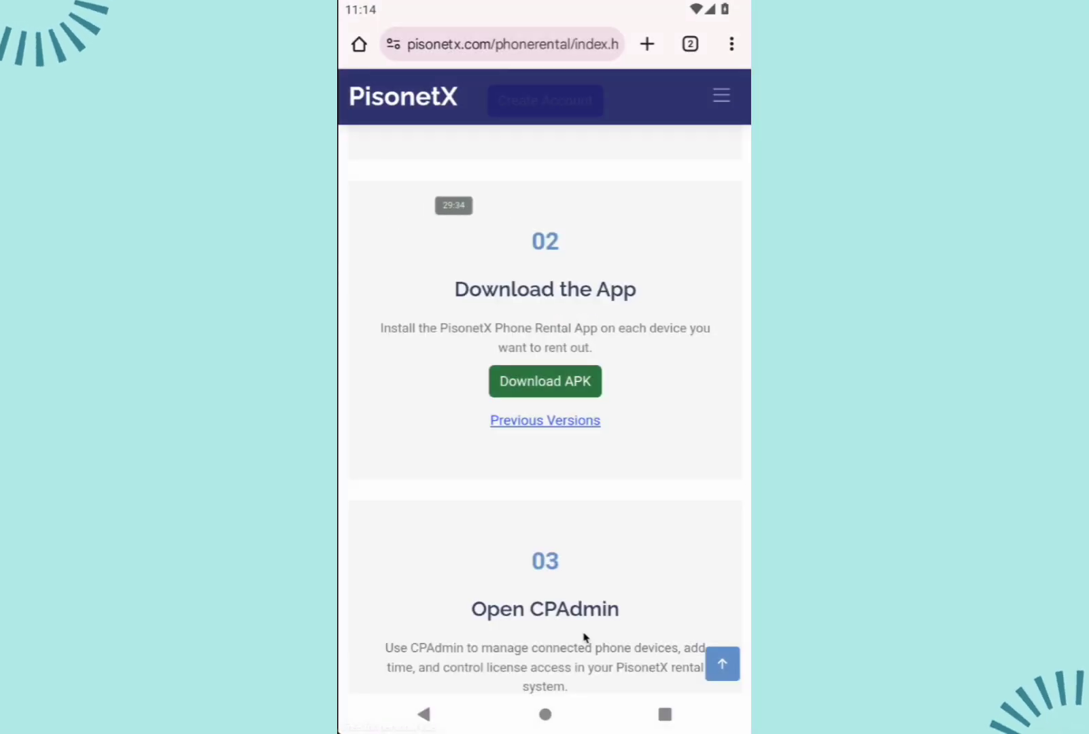
left_click(557, 712)
left_click_drag(552, 358, 509, 322)
left_click_drag(433, 251, 533, 226)
Unlock Add Time with the top-row pattern and slide to reset the rental time.
left_click(470, 659)
left_click_drag(387, 365, 626, 365)
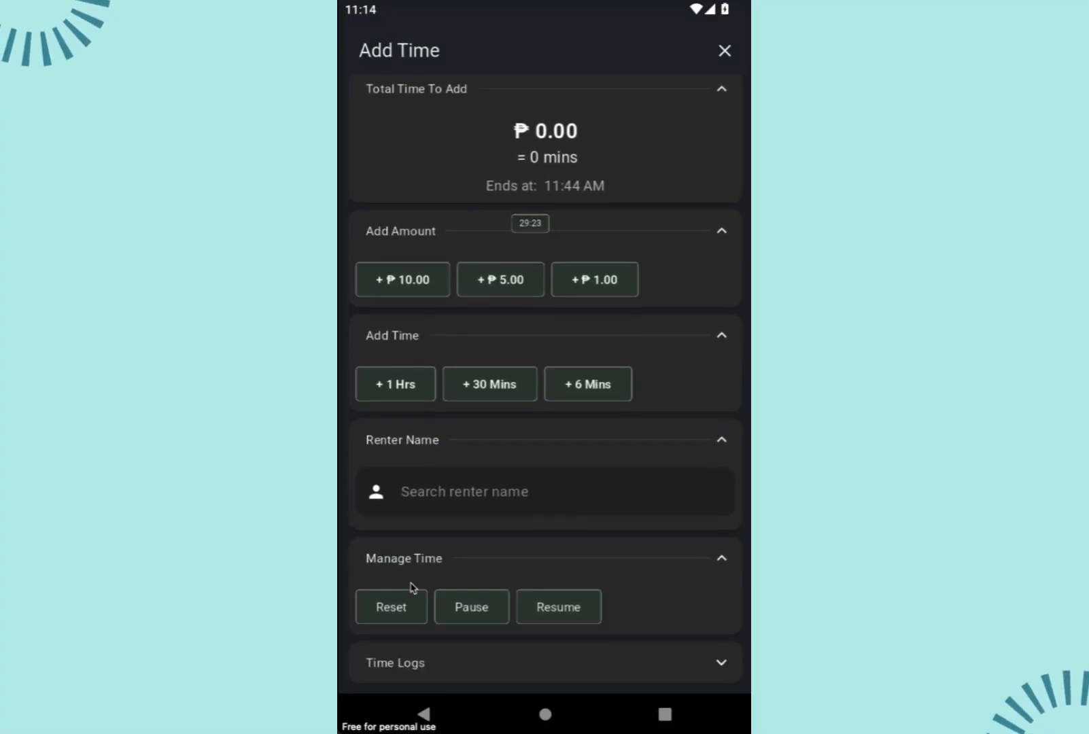
left_click(402, 609)
left_click_drag(476, 347, 651, 345)
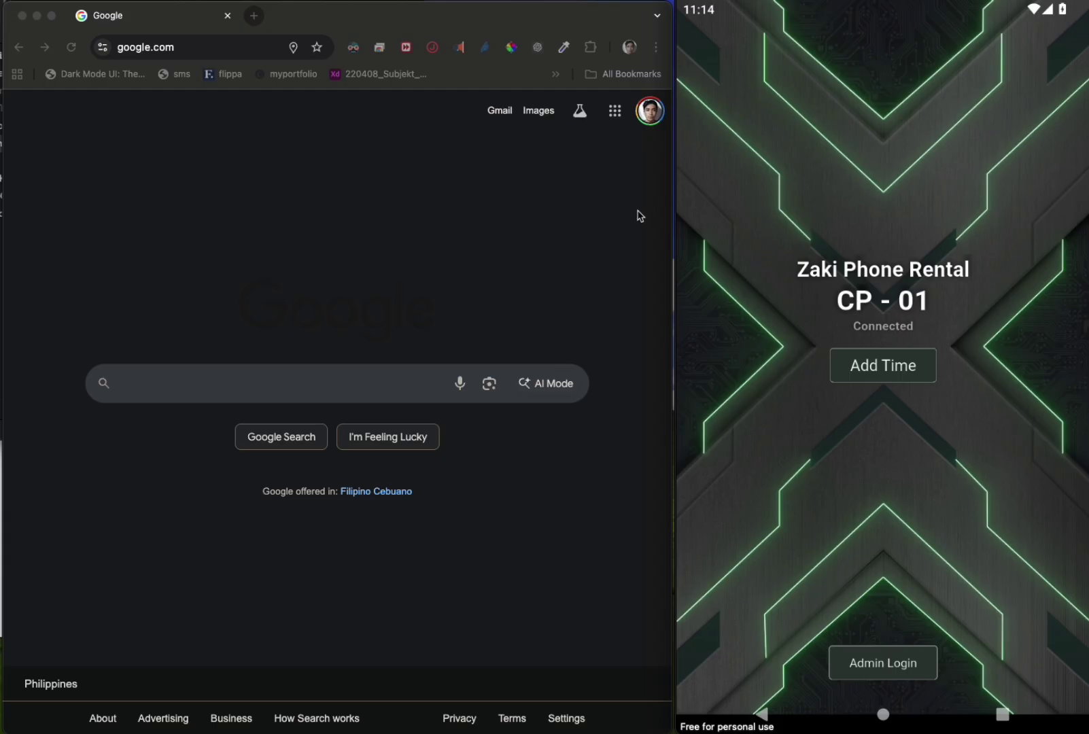
Load cpapp.pisonetx.com in Chrome.
left_click(234, 49)
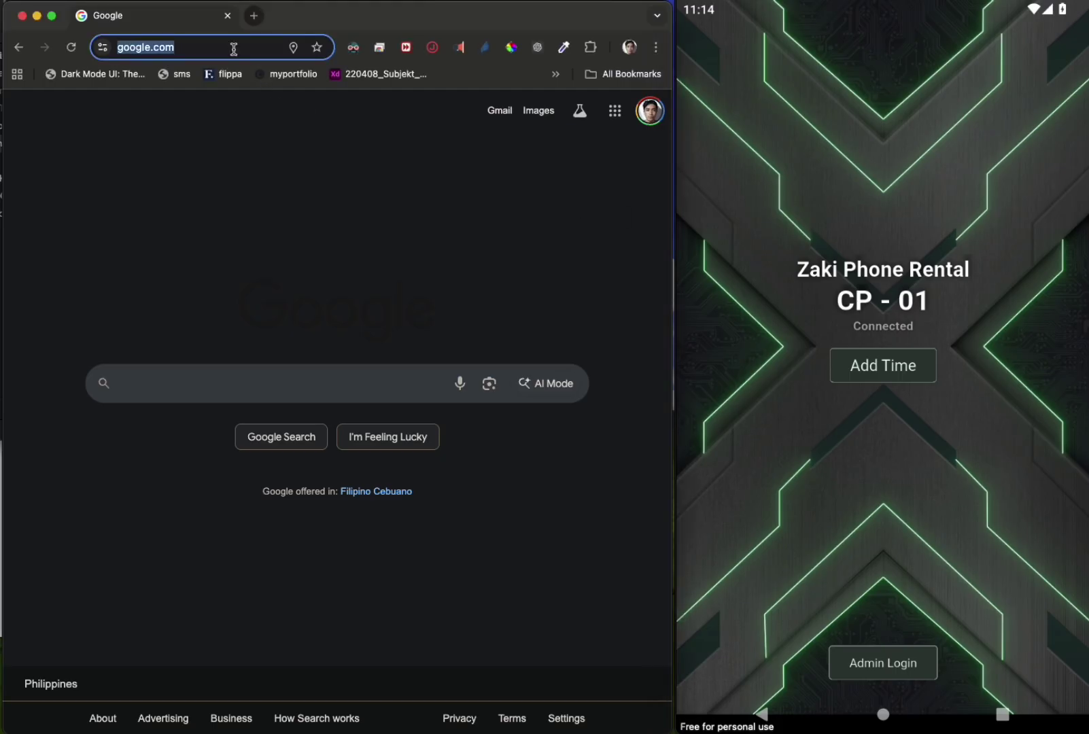
type("cpapp.pis")
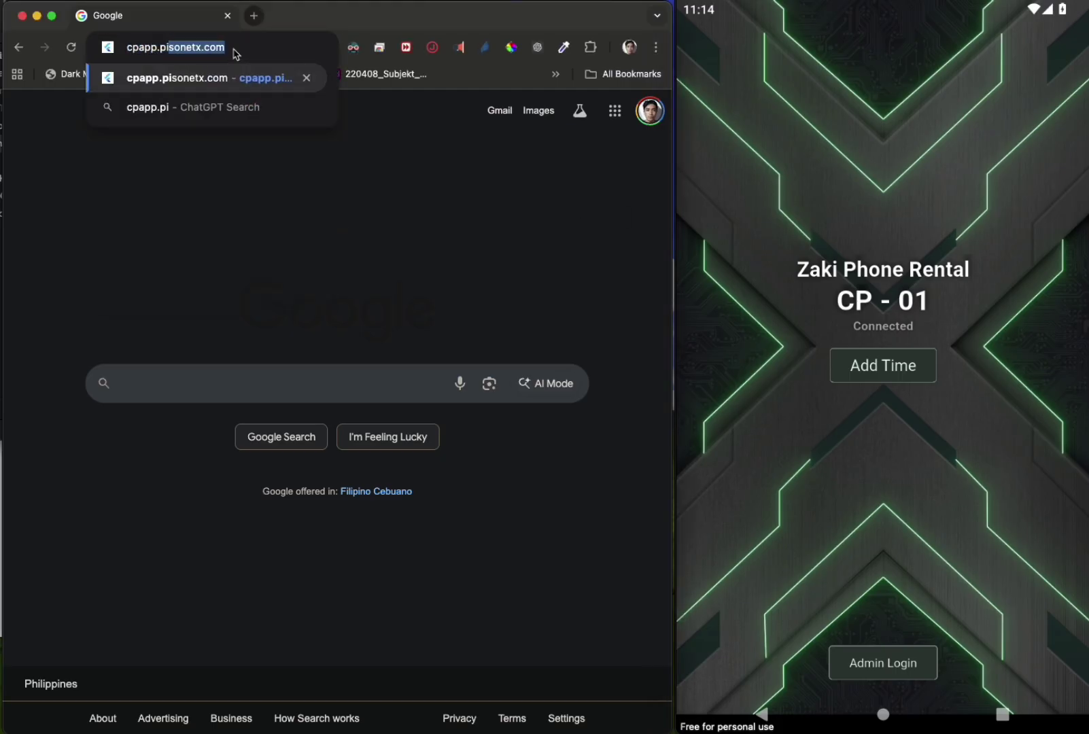
type("onetx.")
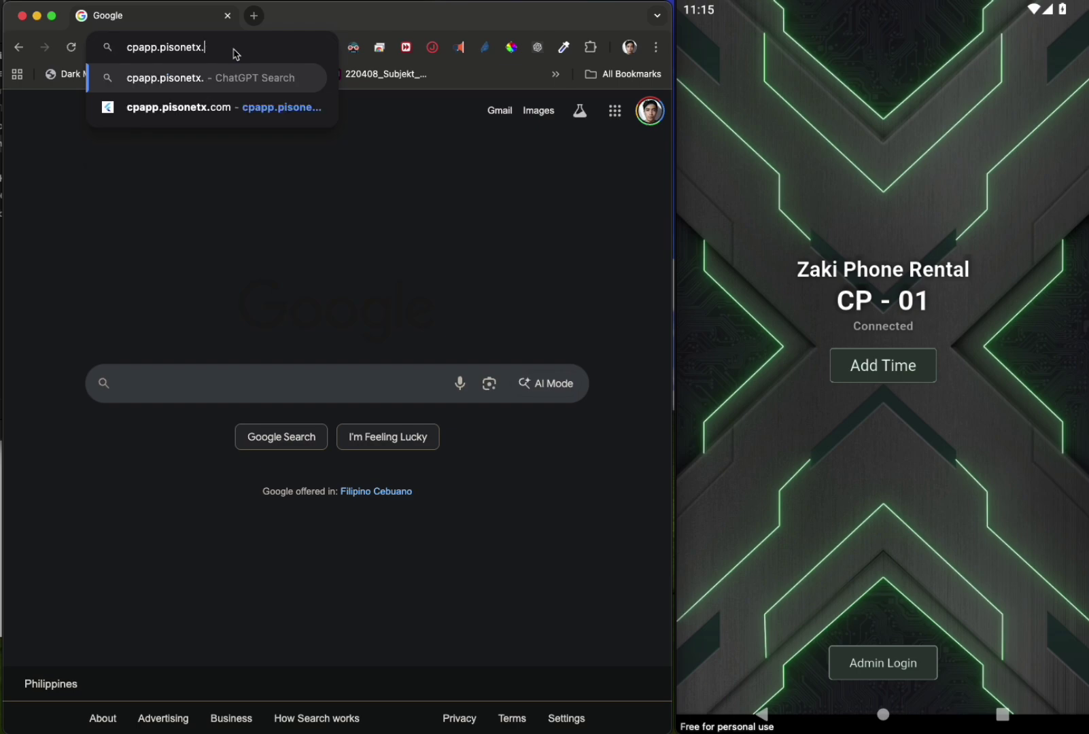
type("com")
key("Return")
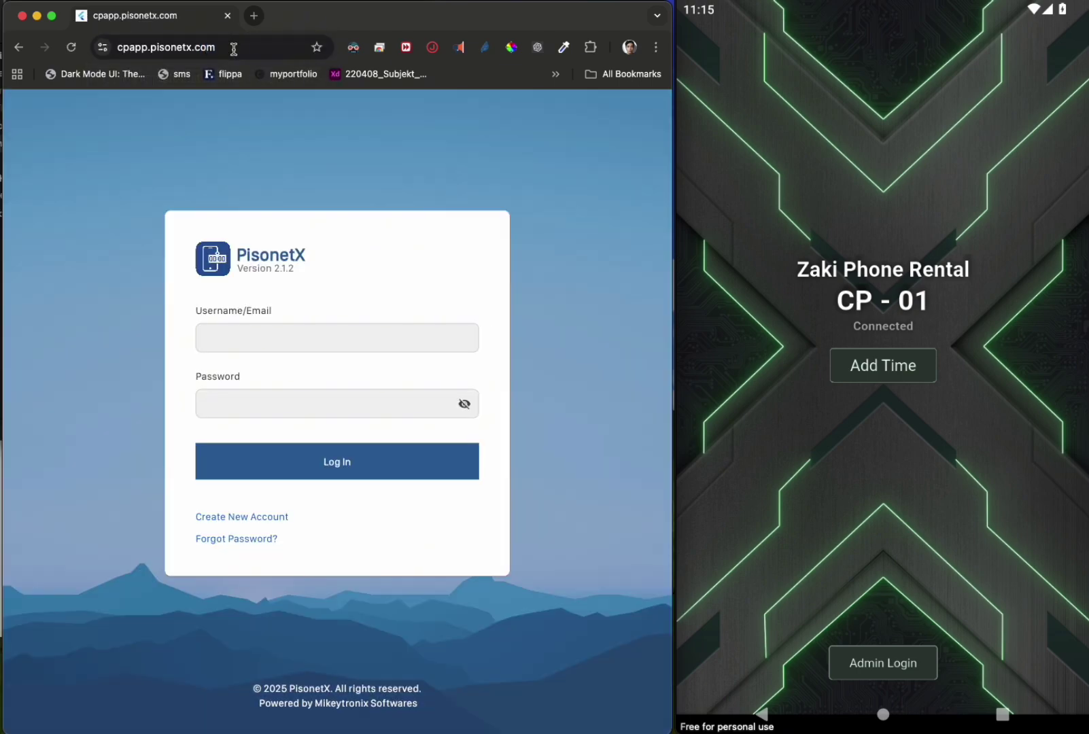
Enter the account e-mail in Username/Email and move to the Password field.
left_click(241, 328)
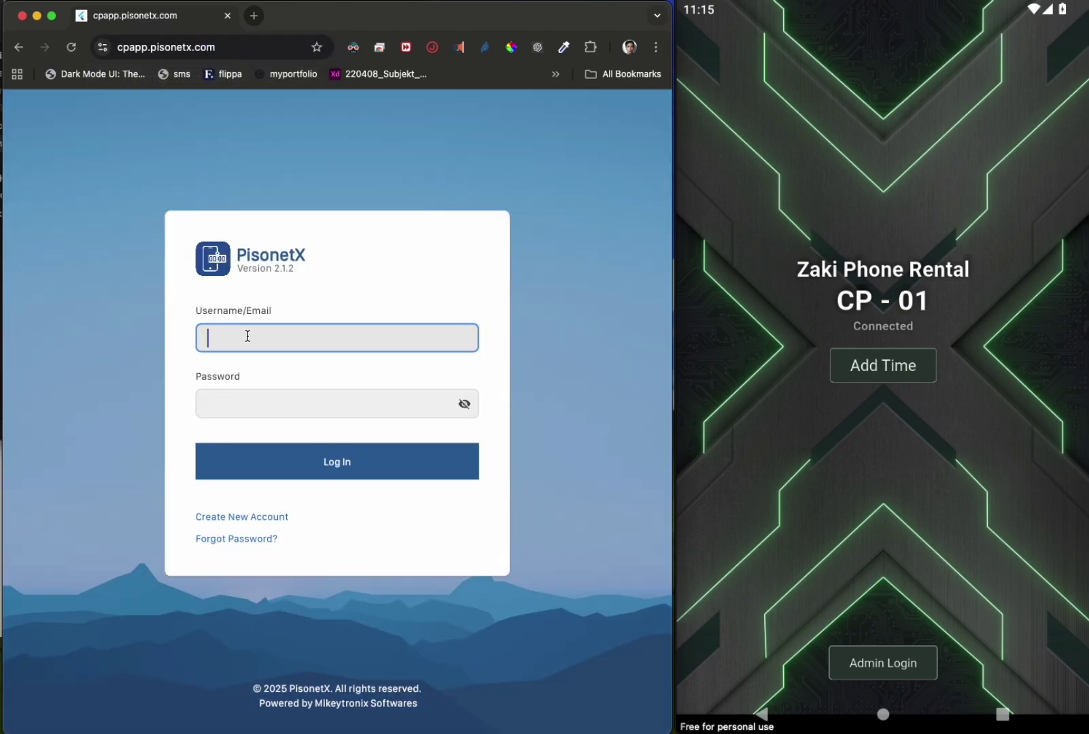
key("Tab")
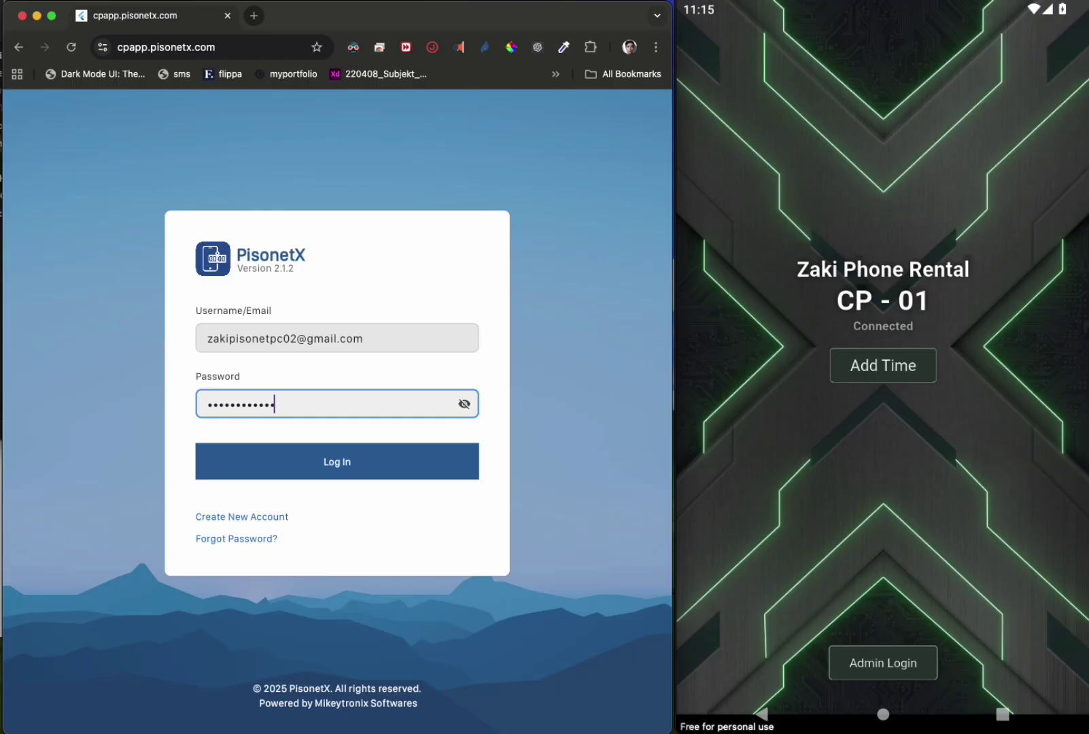
Sign in to CP Admin and browse the timers, sales and license key tabs.
left_click(301, 465)
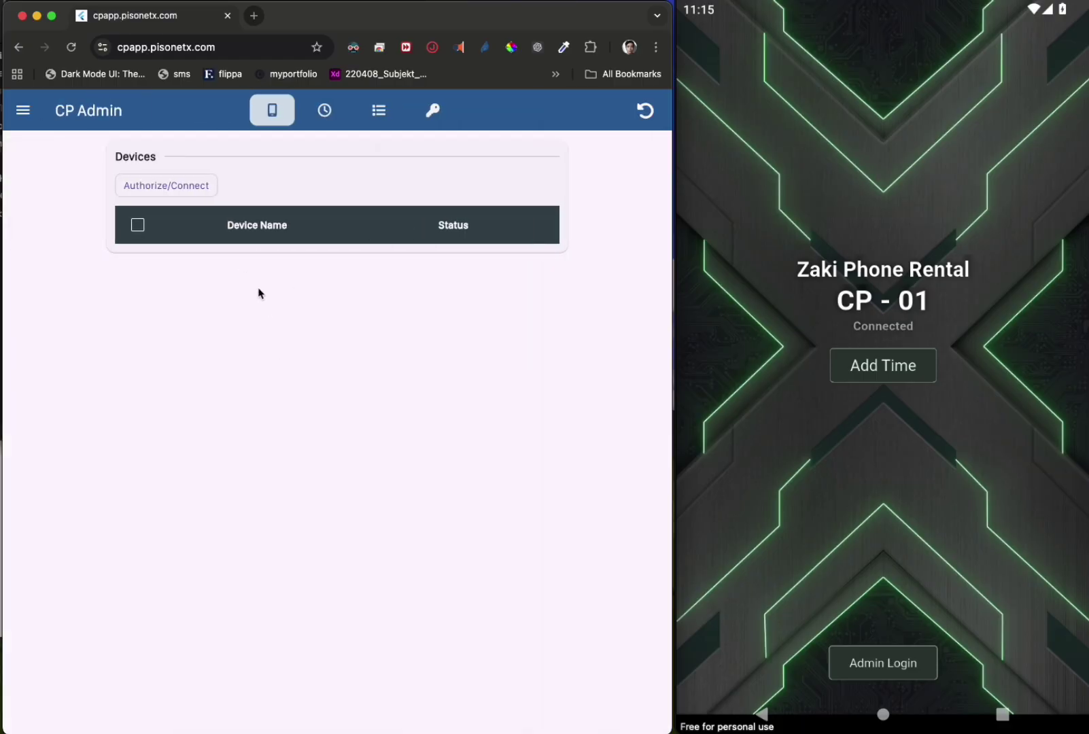
left_click(325, 112)
left_click(379, 113)
left_click(434, 116)
Refresh the Licenses list, then return to Devices and open the Device Admin Login prompt.
left_click(646, 111)
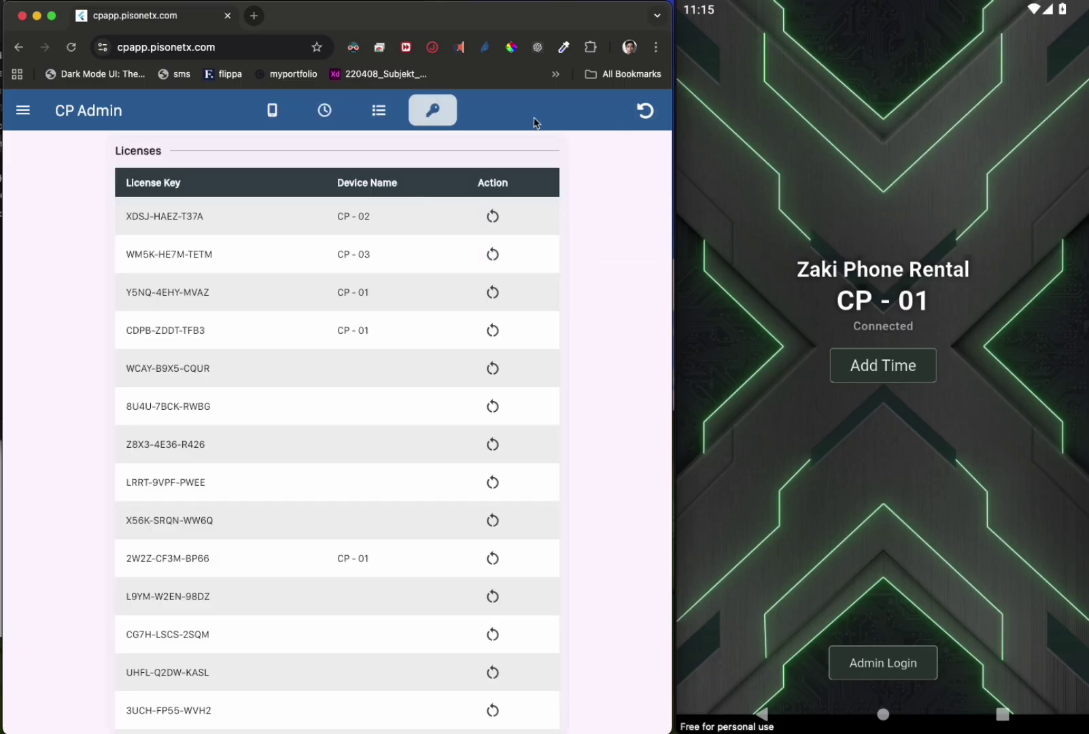
scroll(357, 427, "down", 2)
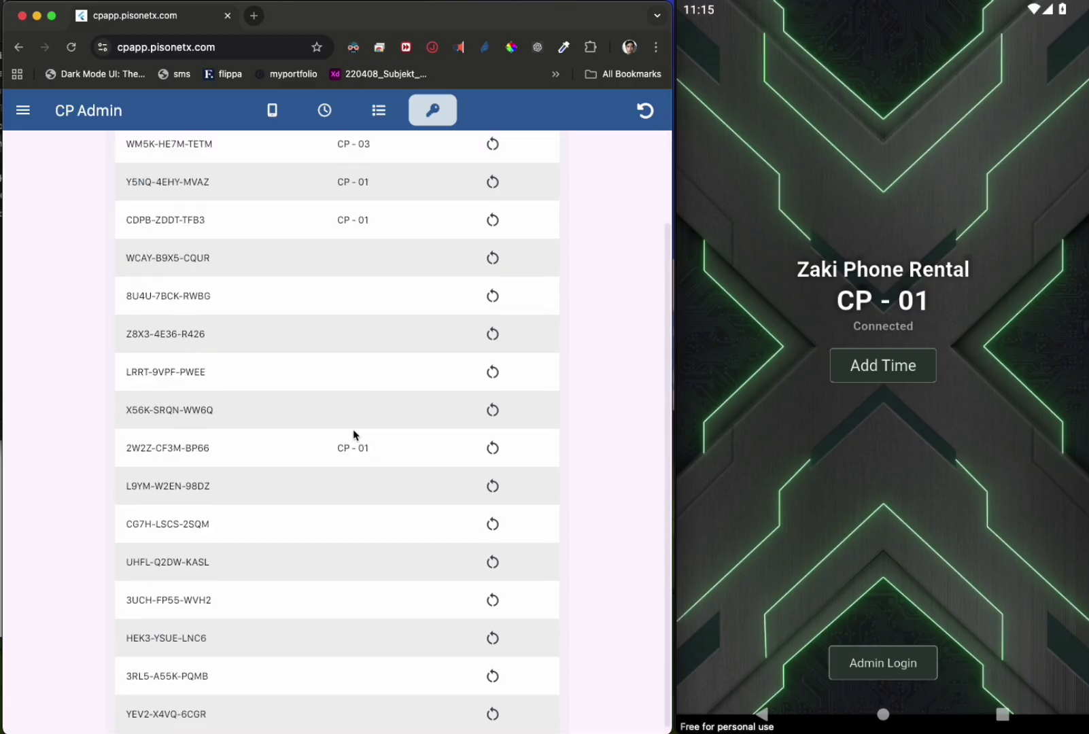
scroll(354, 381, "up", 2)
left_click(289, 121)
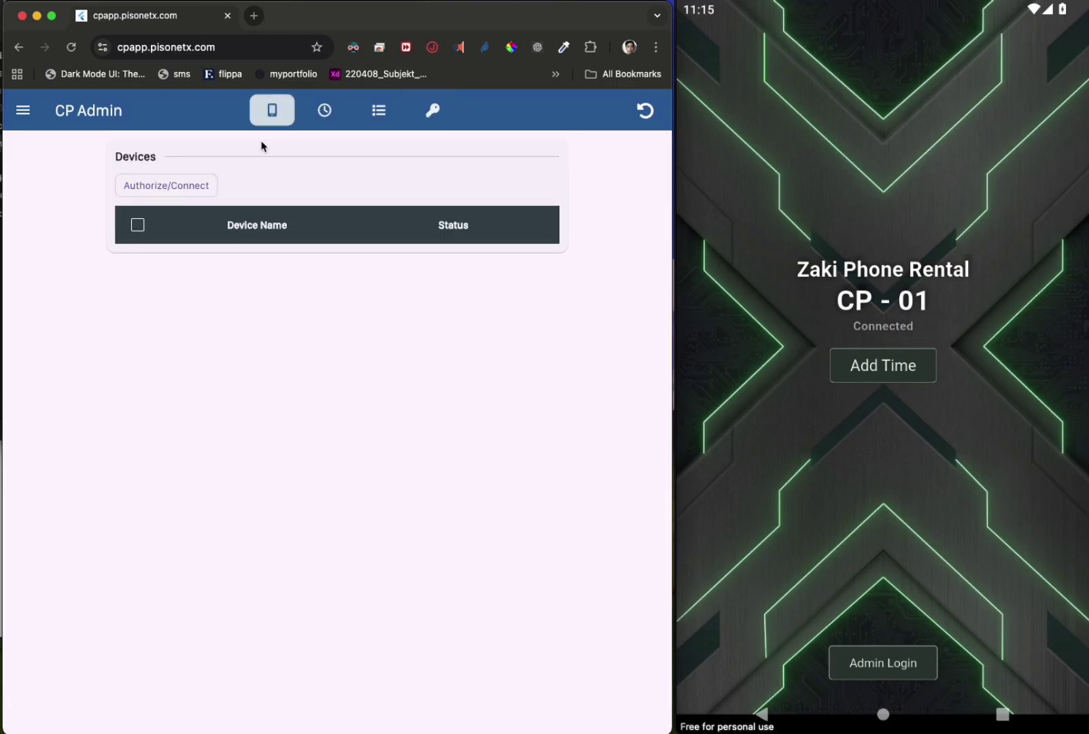
left_click(177, 186)
Enter the admin password in Device Admin Login, and start a password on the phone's admin prompt.
left_click(281, 438)
double_click(295, 437)
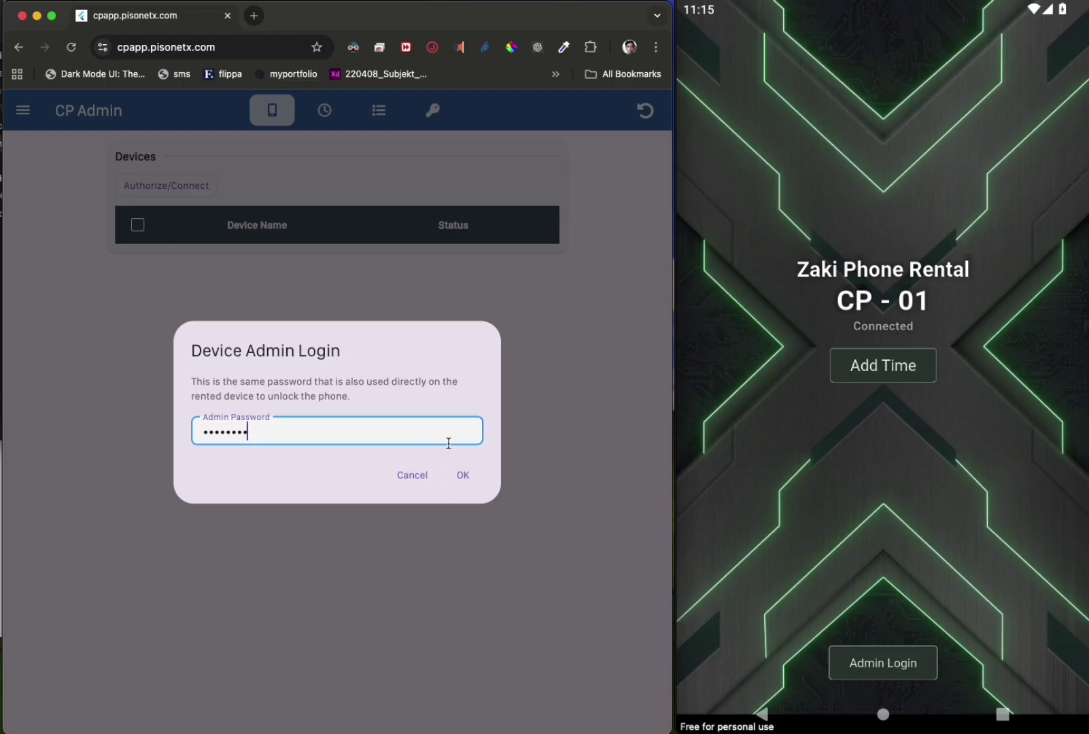
left_click(936, 494)
left_click(899, 661)
left_click(887, 325)
type("•••••••3")
key("BackSpace")
key("BackSpace")
key("BackSpace")
key("BackSpace")
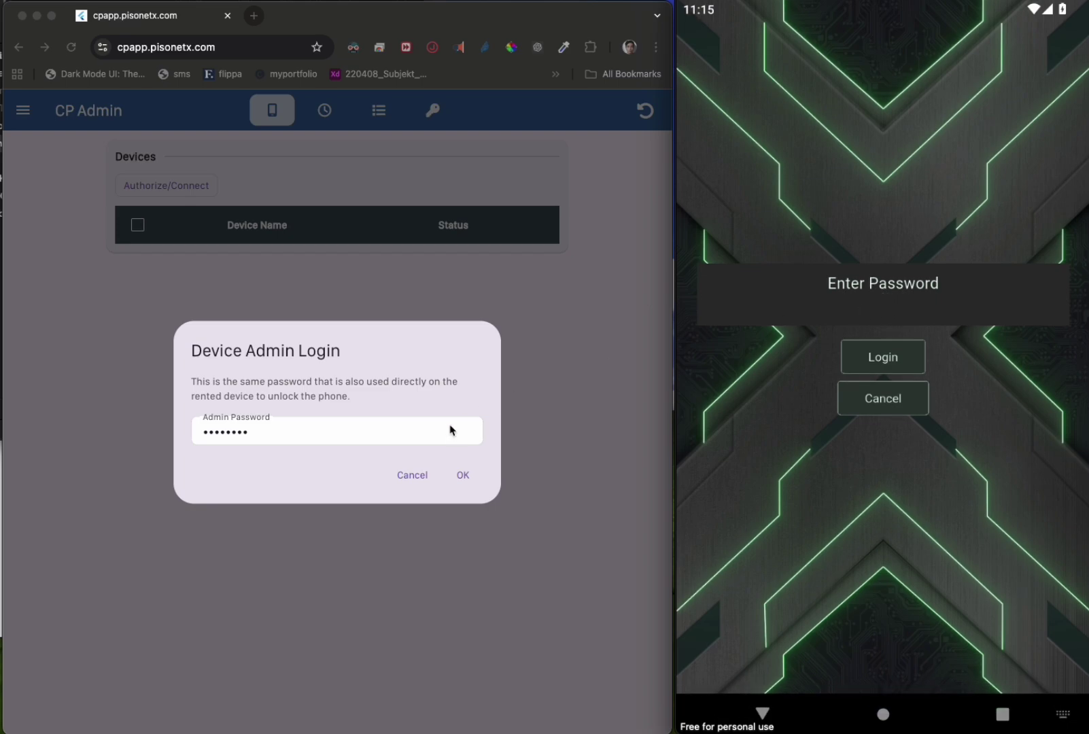
Cancel the phone's password prompt and confirm the admin password to load the device list.
left_click(450, 430)
left_click(804, 312)
left_click(873, 398)
left_click(334, 436)
left_click(465, 474)
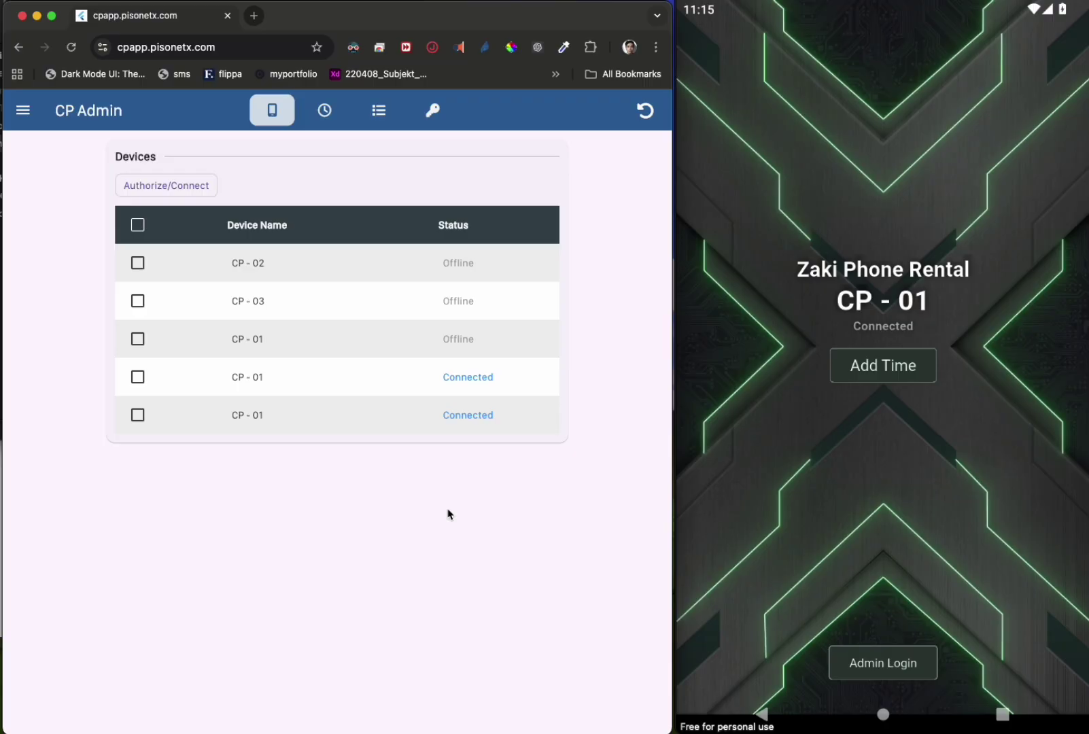
Rename the connected CP - 01 phone to CP - 02 and apply the change.
left_click(138, 378)
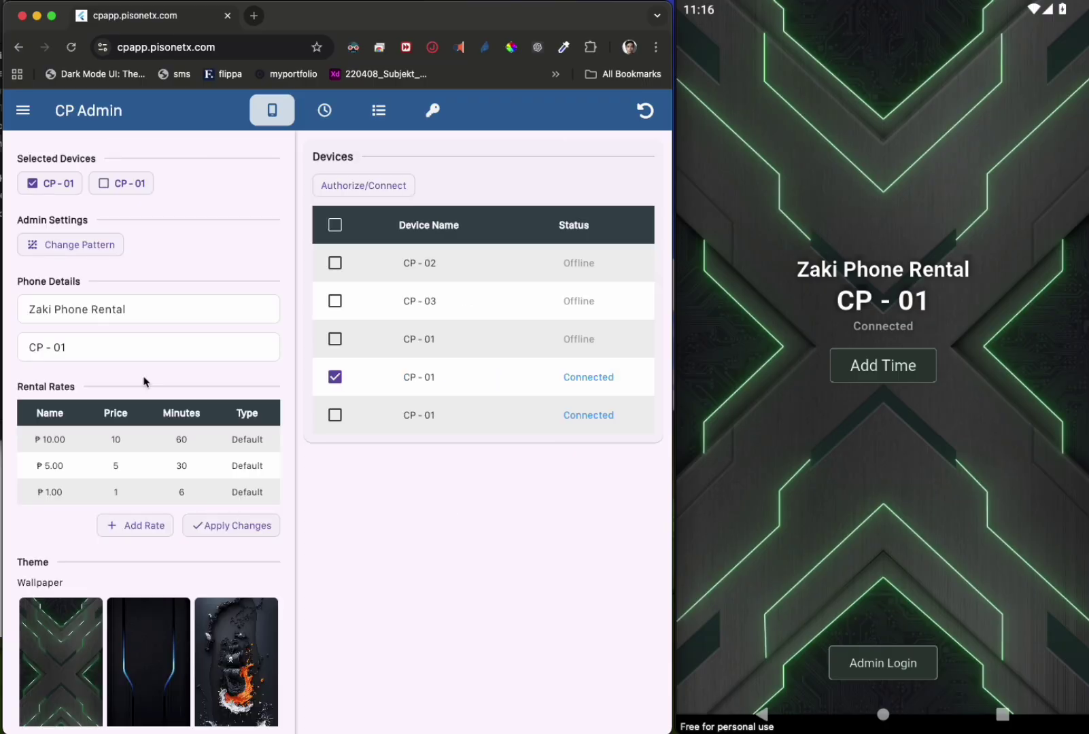
left_click(117, 344)
key("BackSpace")
left_click(213, 384)
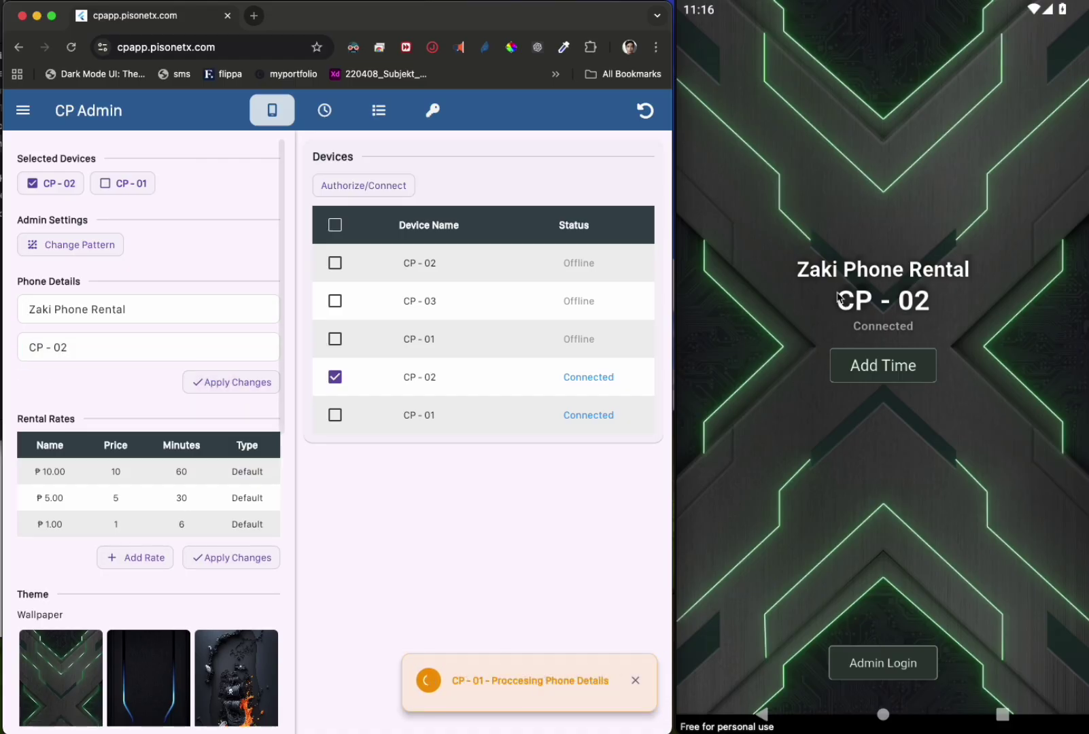
Replace the shop name Zaki Phone Rental with My Phone Rental and apply it.
left_click(877, 244)
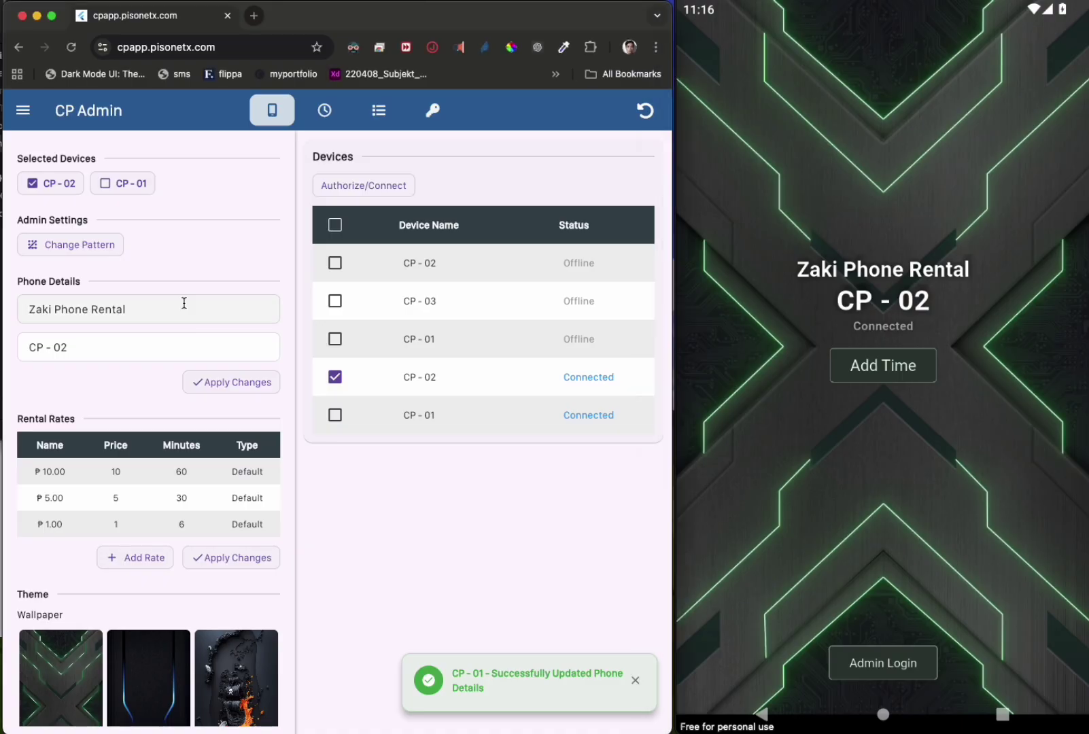
left_click_drag(185, 307, 7, 311)
type("My")
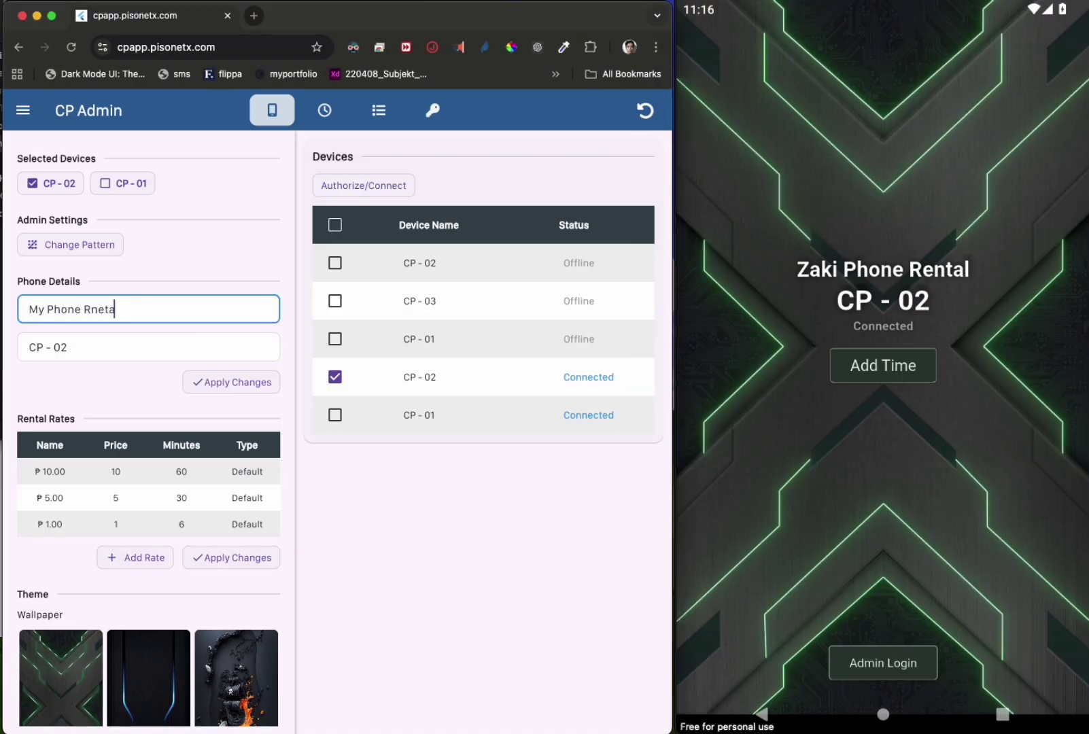
left_click(212, 382)
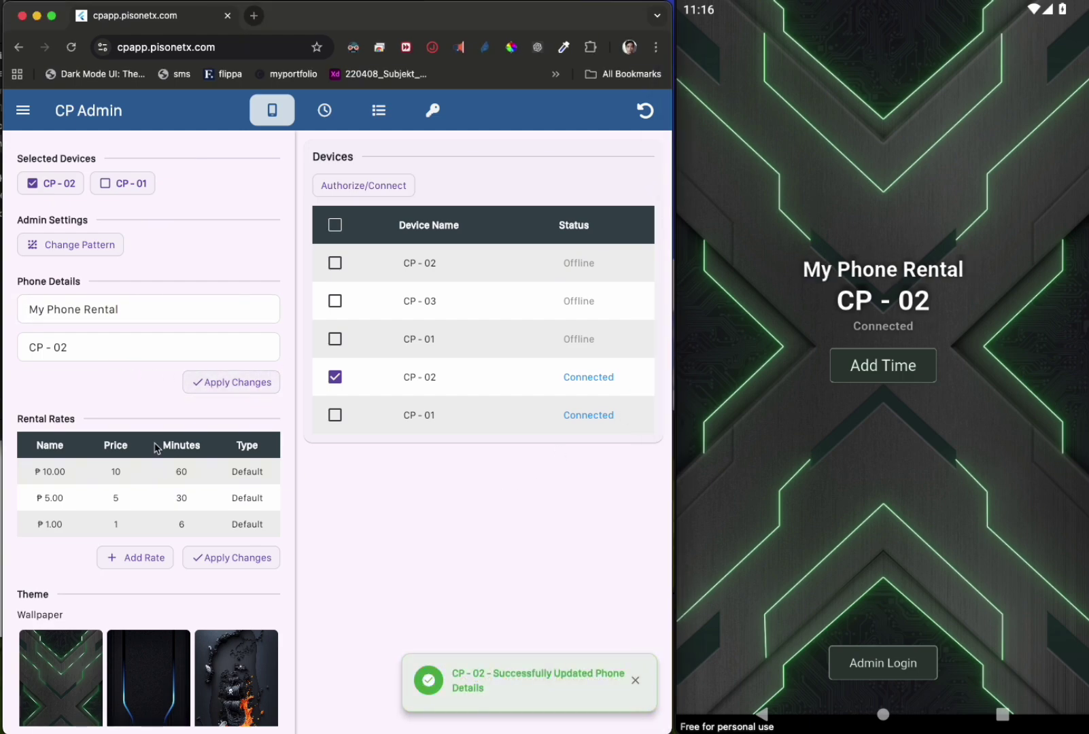
Choose the Doraemon rooftop night-scene wallpaper under Theme and apply it to CP - 02.
scroll(157, 448, "down", 5)
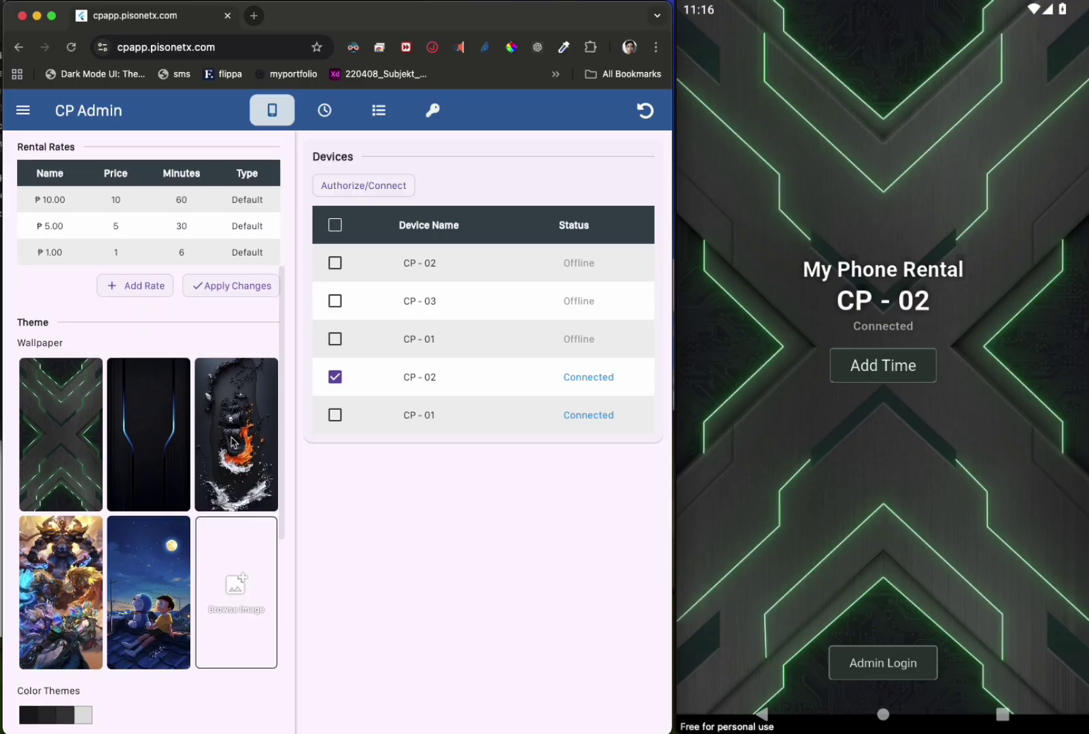
scroll(178, 518, "down", 1)
left_click(146, 542)
scroll(204, 503, "down", 4)
left_click(233, 478)
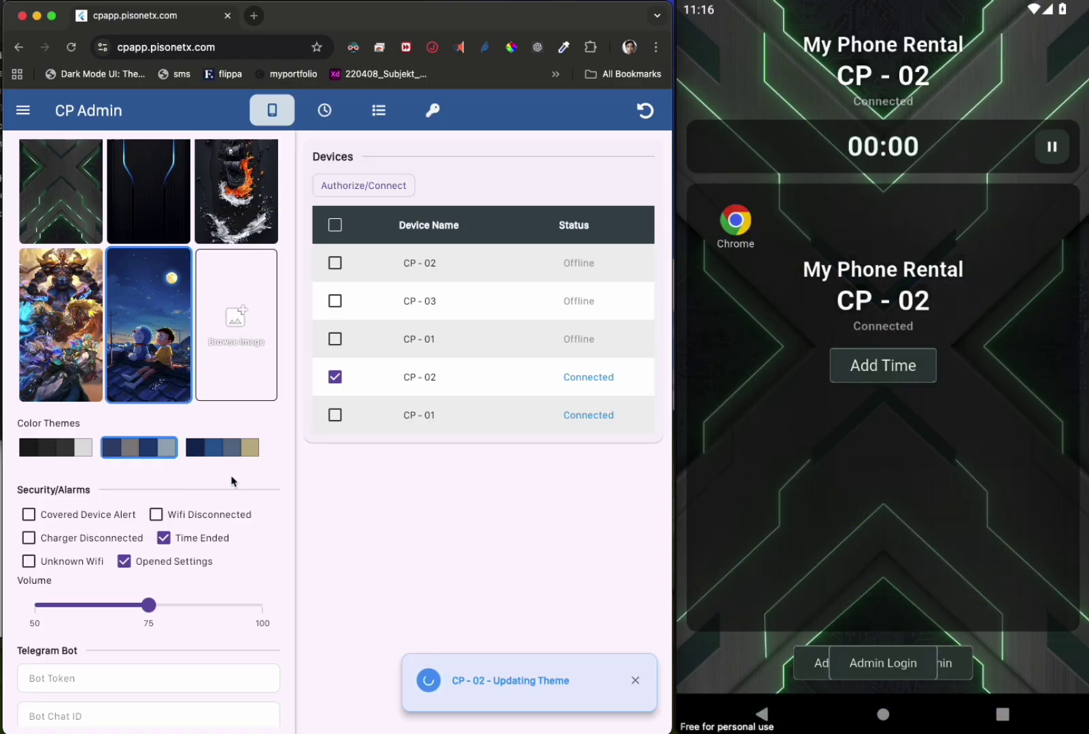
left_click(855, 467)
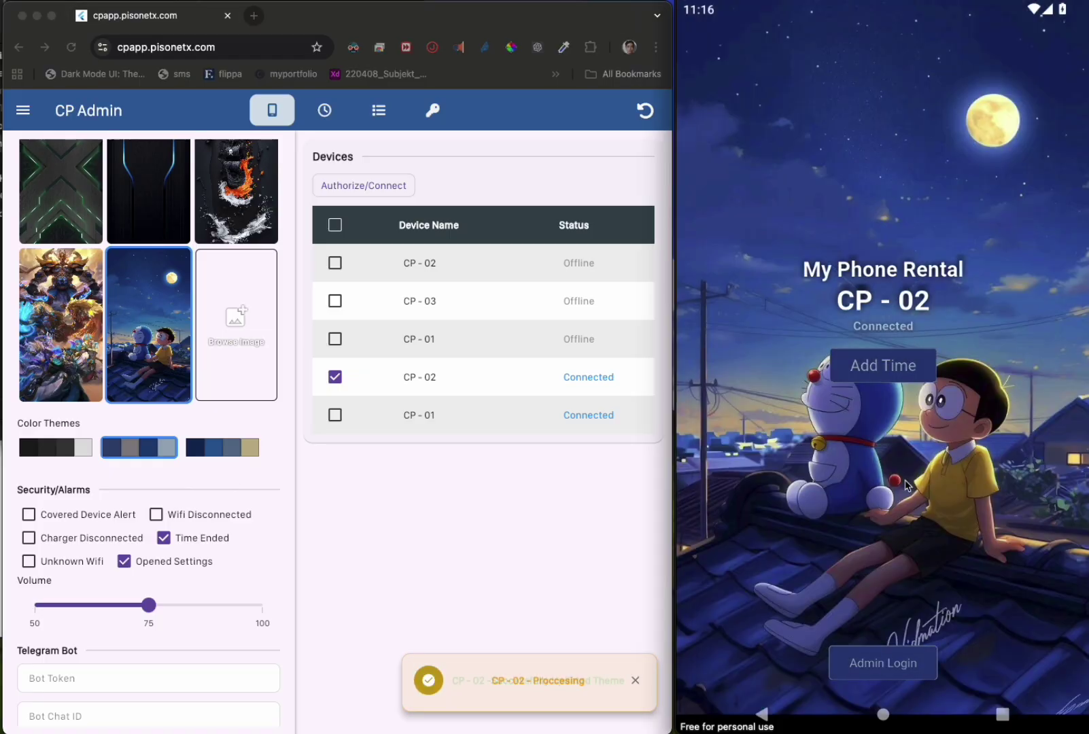
left_click(495, 518)
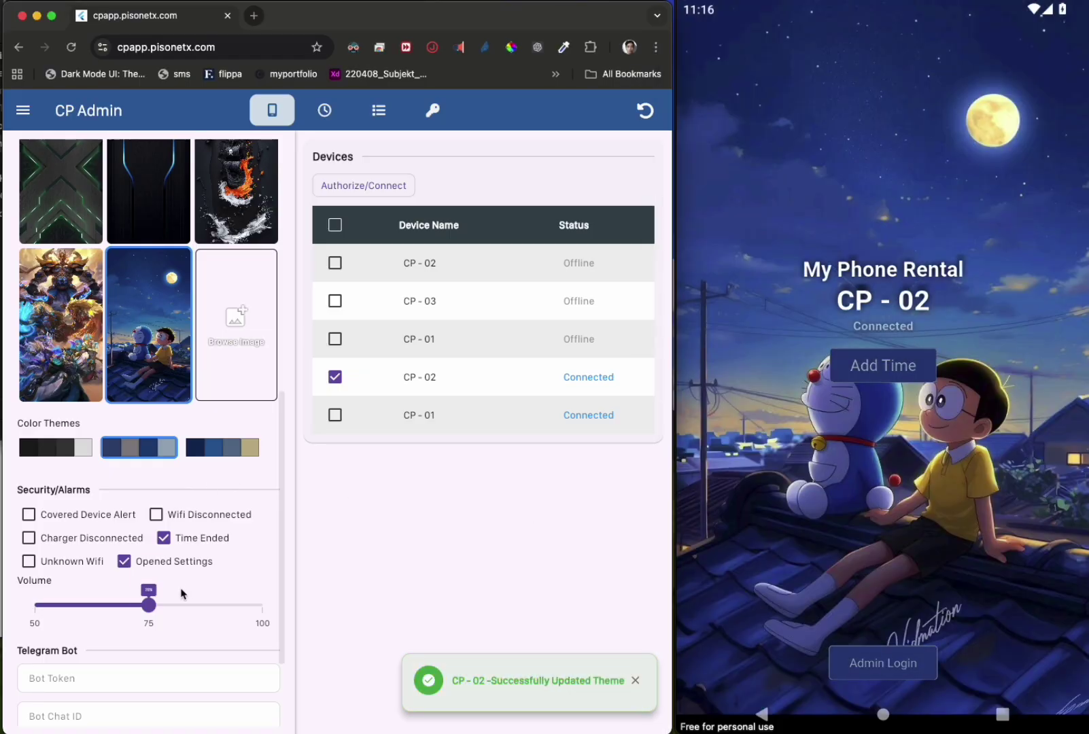
scroll(183, 588, "down", 3)
scroll(224, 545, "up", 1)
scroll(224, 538, "down", 1)
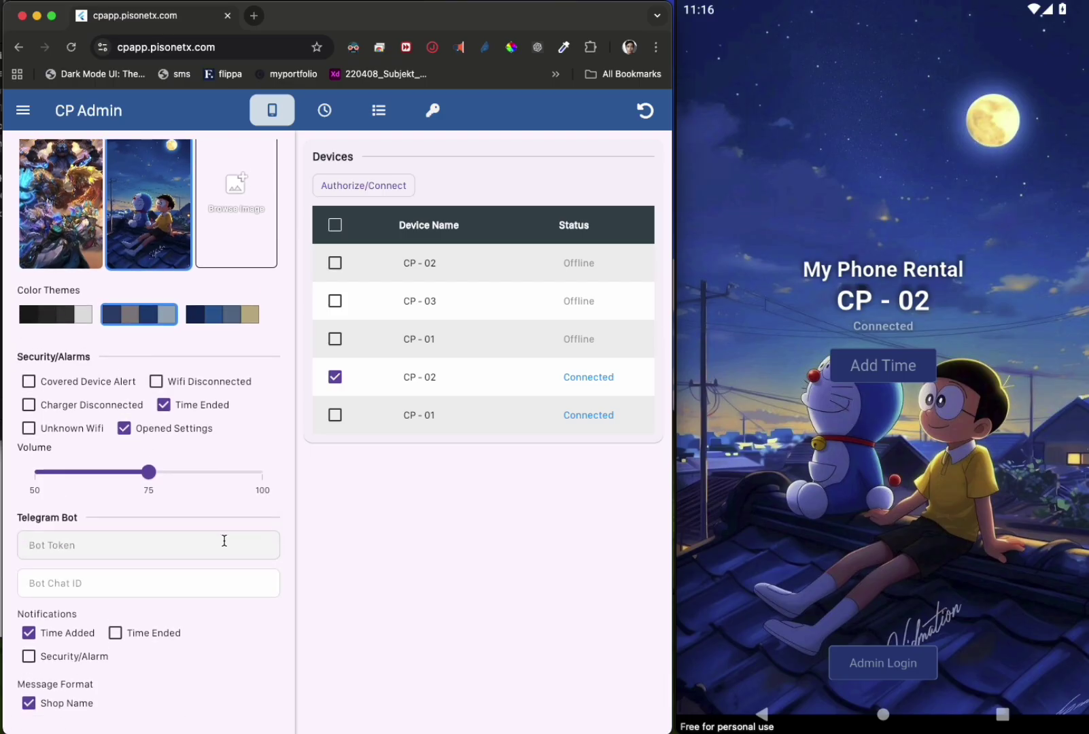
scroll(225, 543, "up", 10)
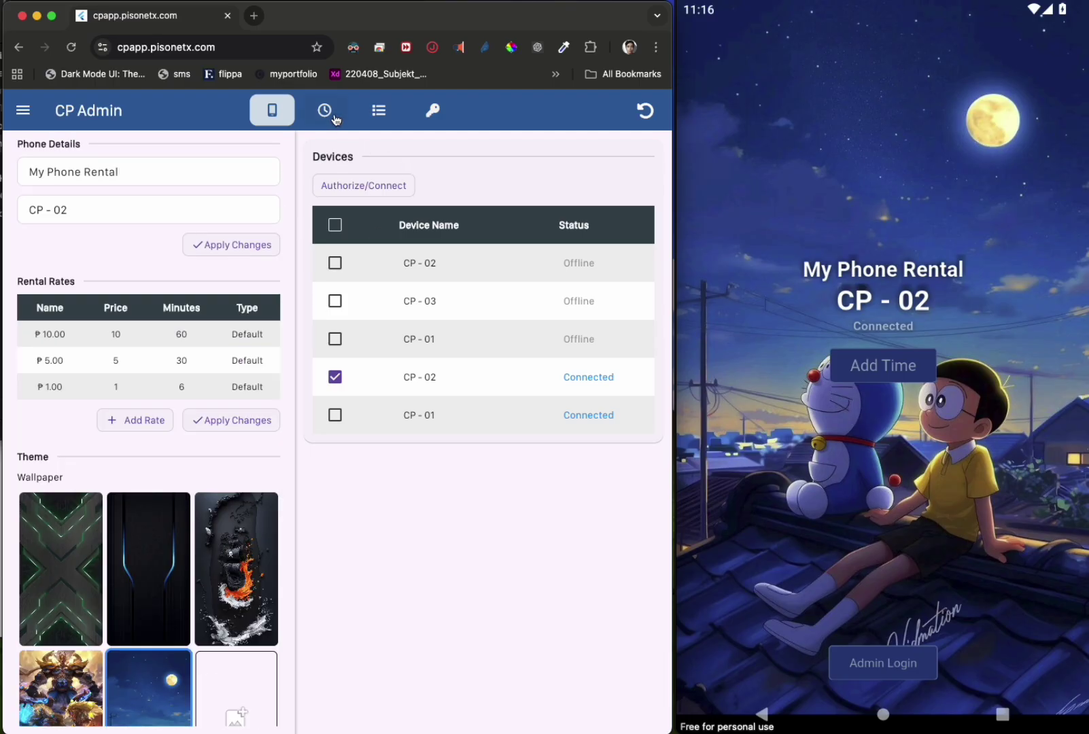
Add ₱10.00 (one hour) of time to CP - 02 from the timers page.
left_click(325, 111)
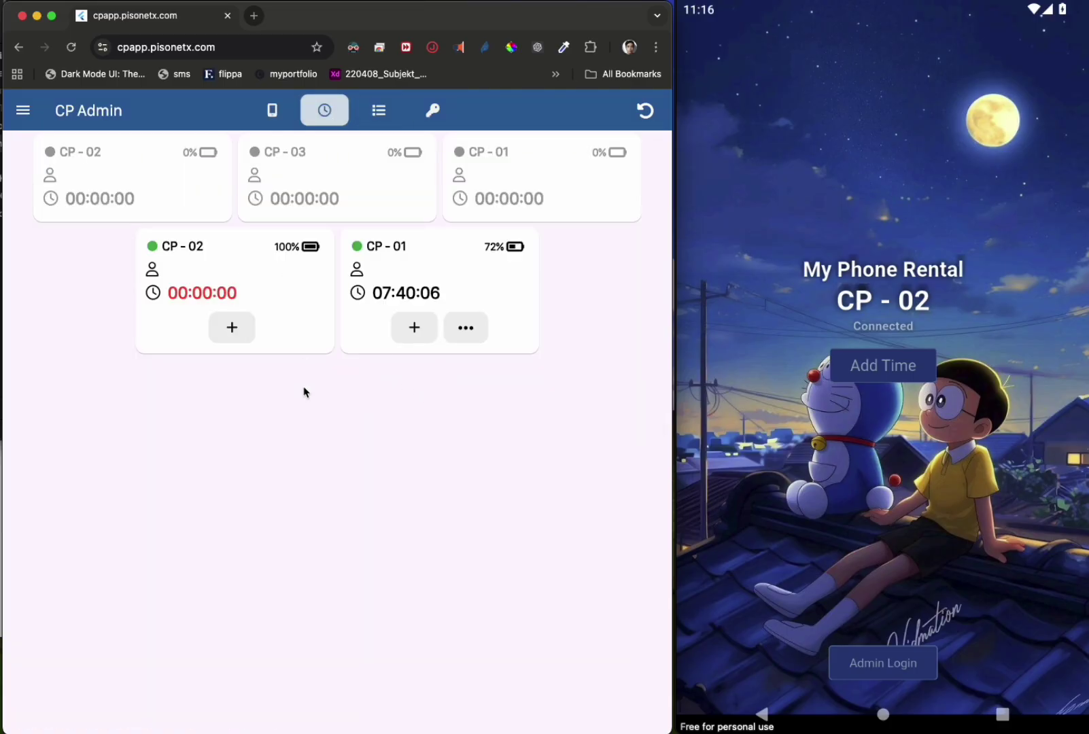
left_click(234, 328)
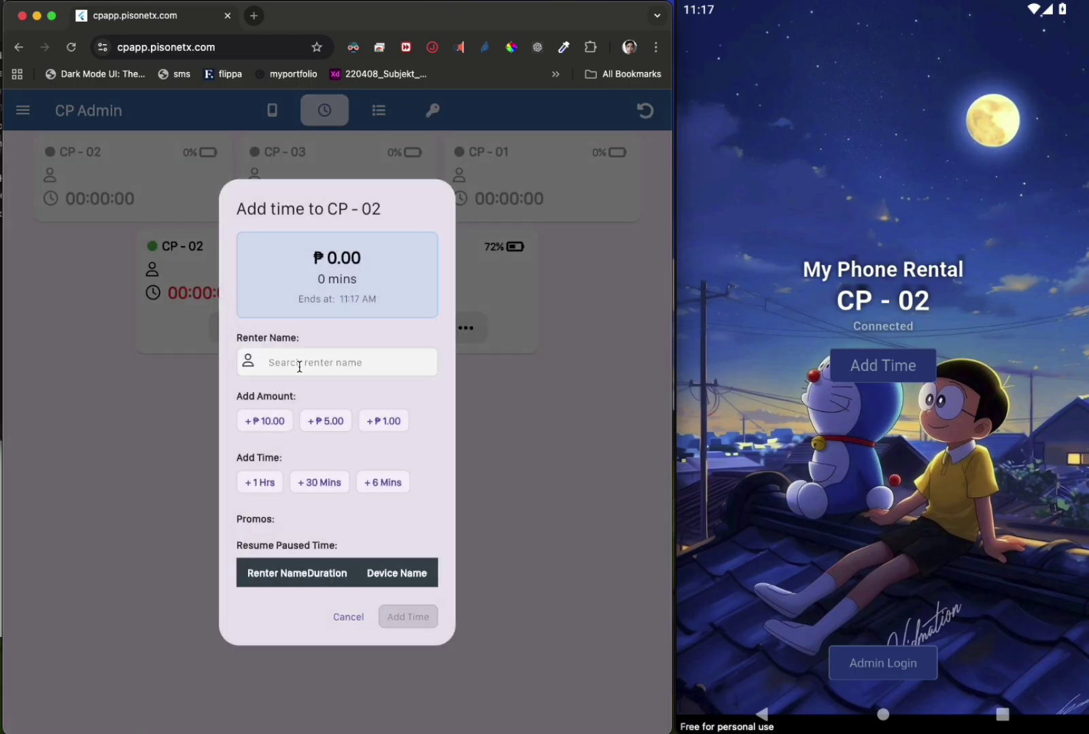
left_click(273, 423)
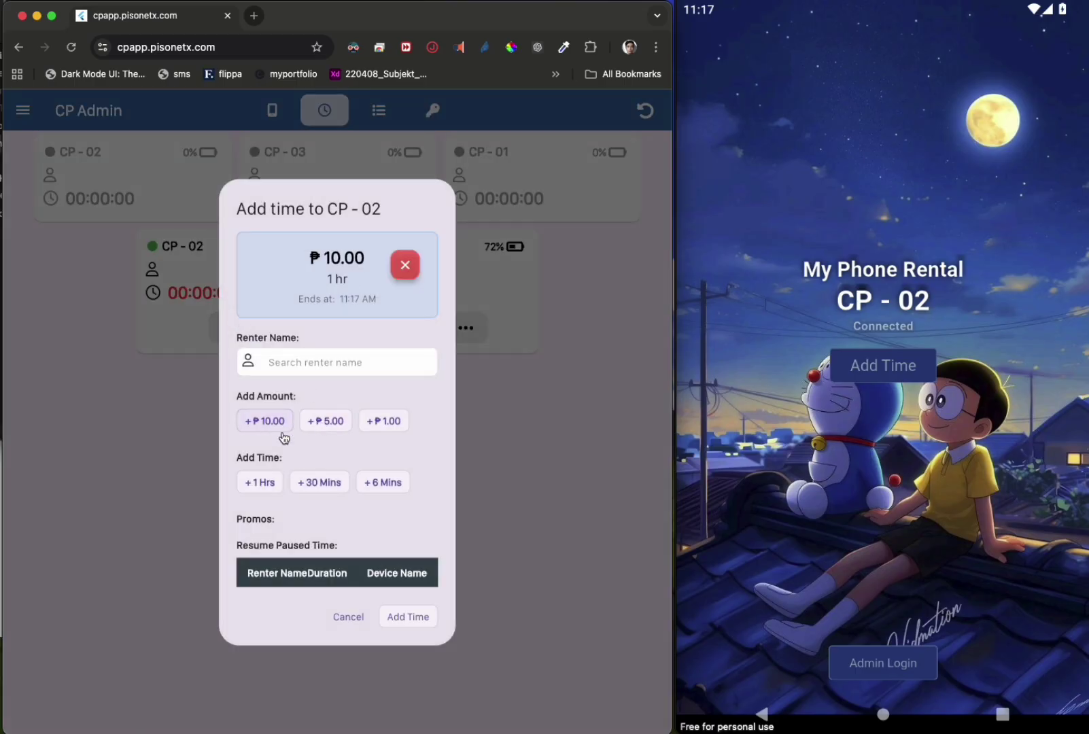
left_click(411, 617)
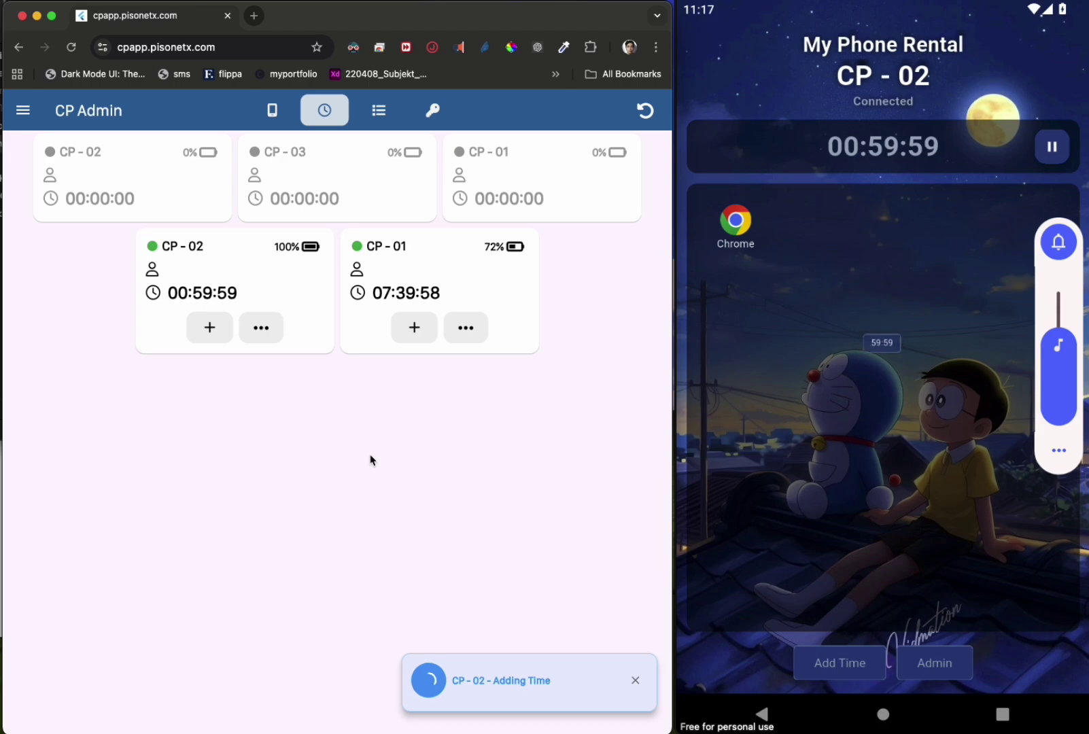
left_click_drag(888, 352, 815, 311)
left_click(565, 364)
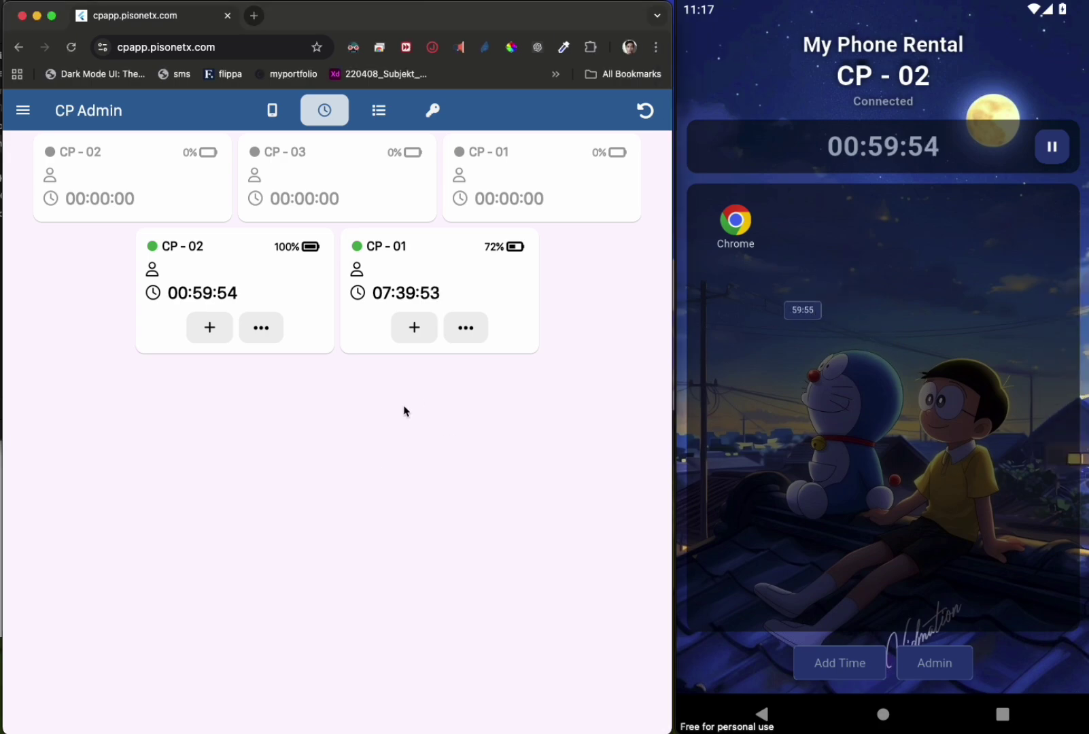
left_click(266, 334)
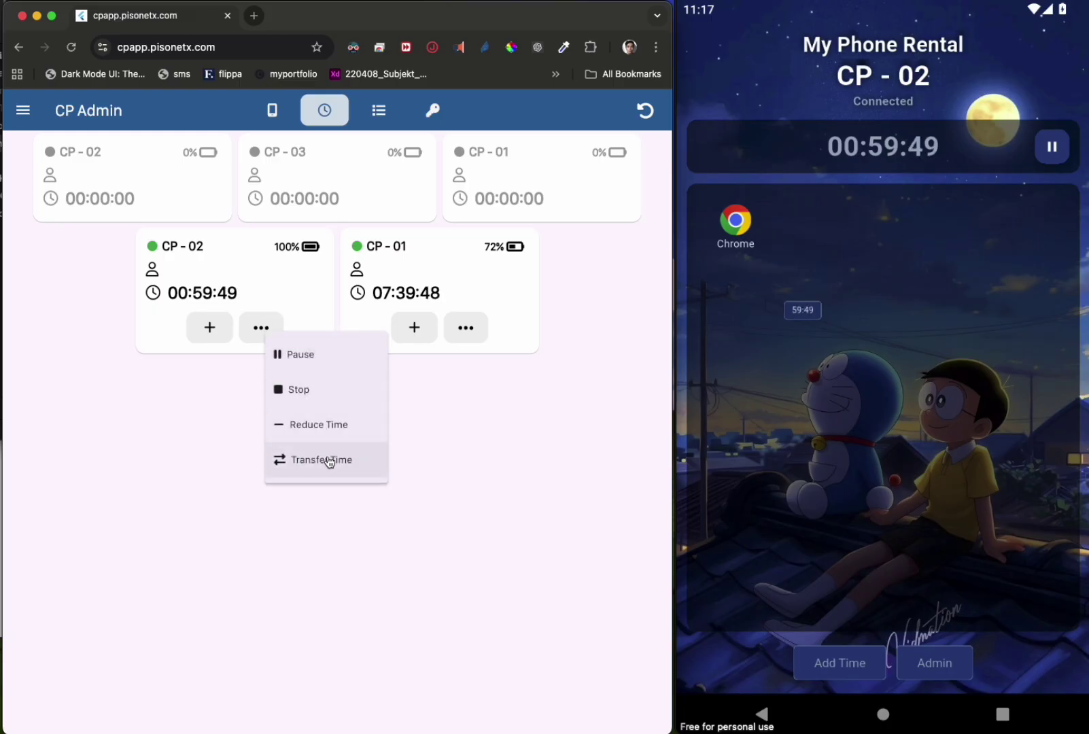
Transfer 100% of CP - 02's remaining time to CP - 01.
left_click(306, 469)
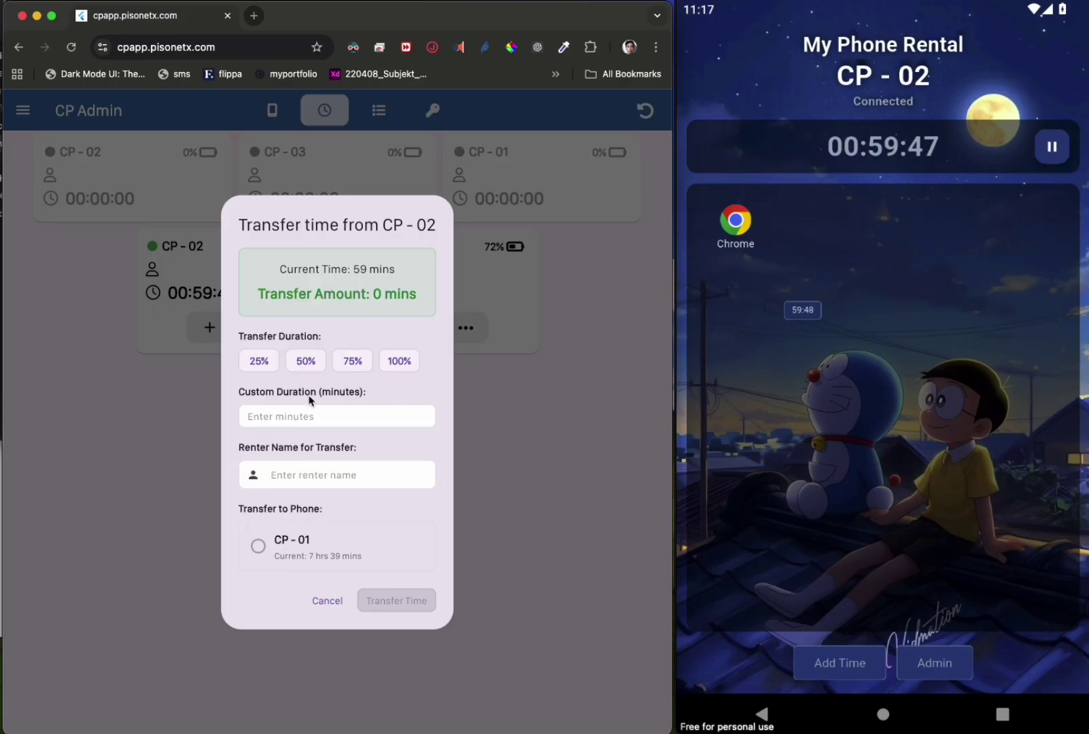
left_click(277, 552)
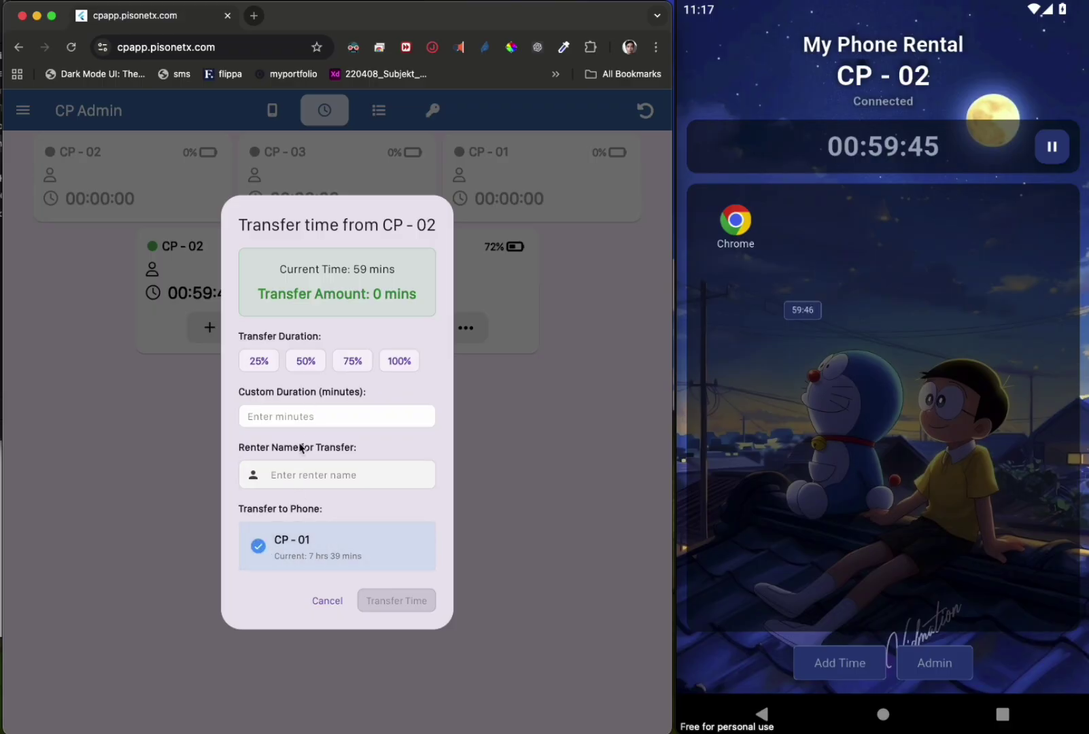
left_click(399, 361)
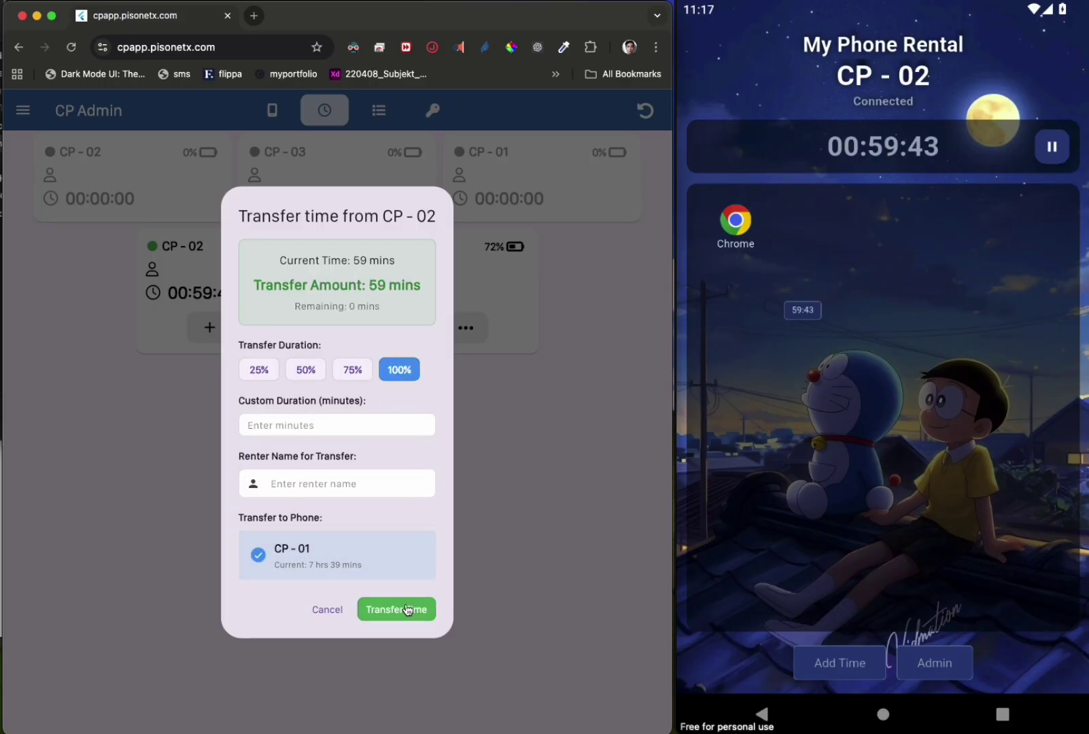
left_click(405, 610)
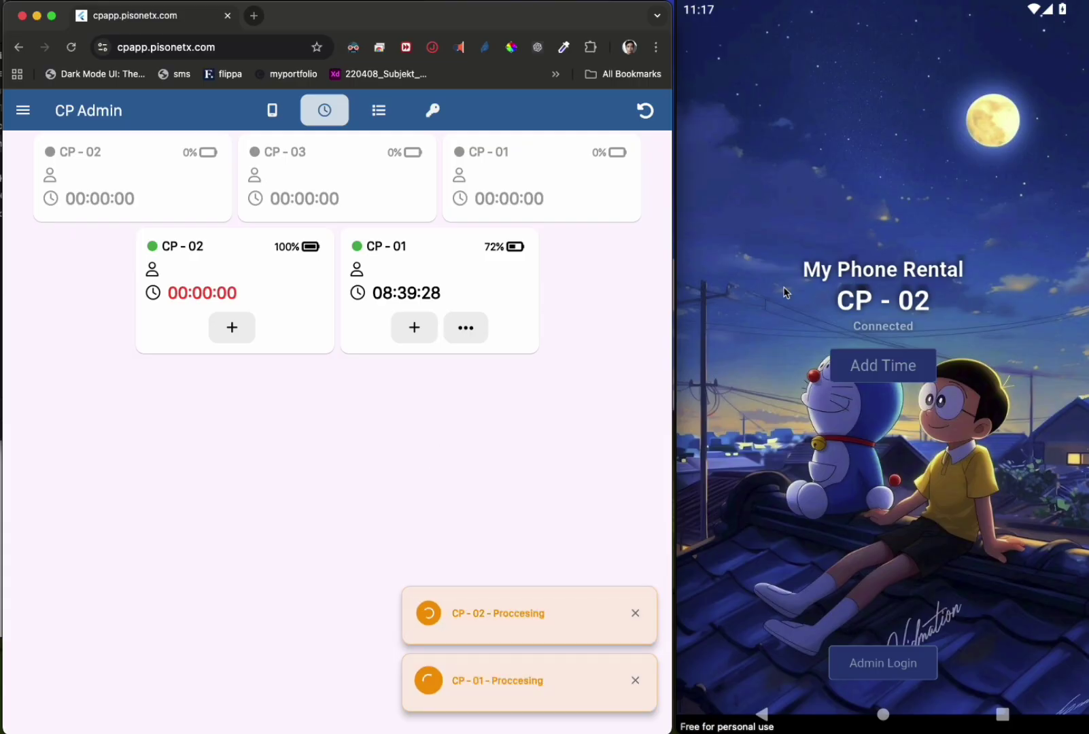
Transfer 50% of CP - 01's time back to CP - 02.
left_click(787, 286)
left_click(471, 329)
left_click(468, 331)
left_click(509, 456)
left_click(299, 544)
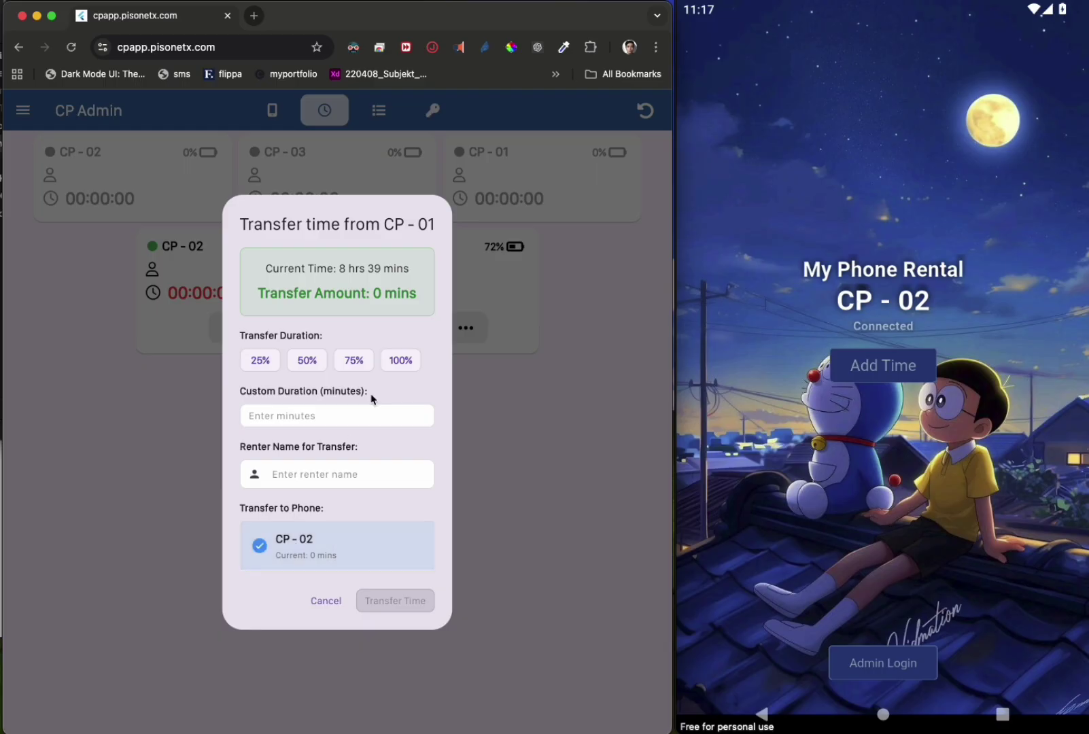
left_click(401, 359)
left_click(292, 370)
left_click(416, 611)
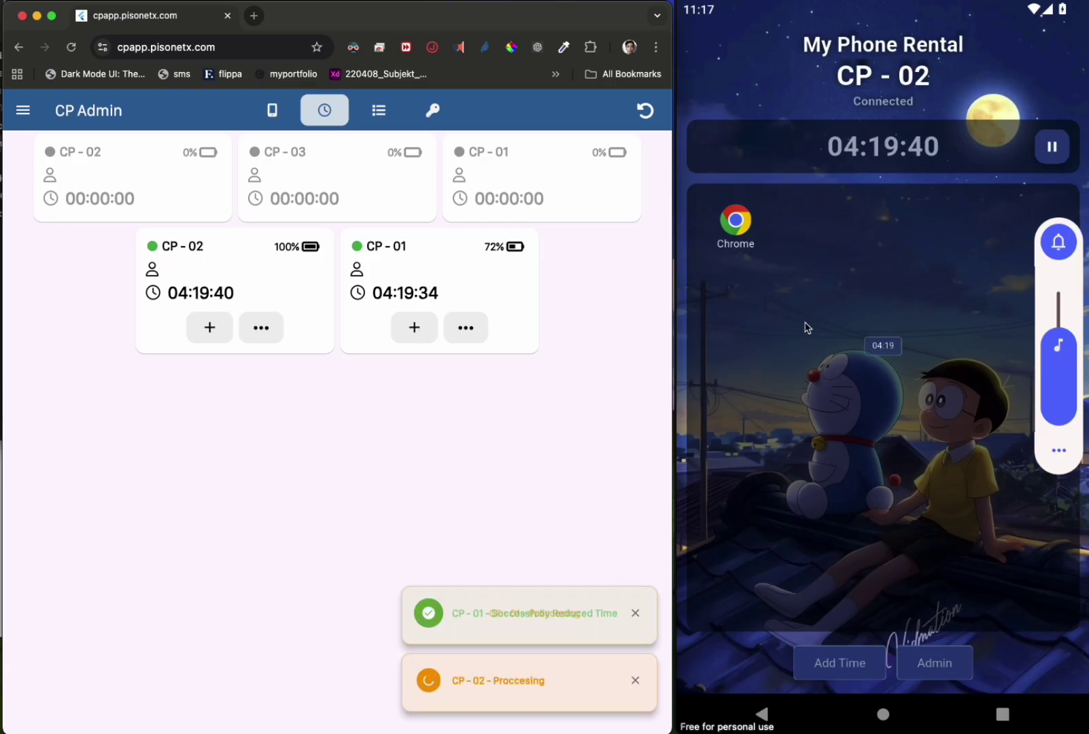
View sales for This Week, This Month and Last 3 Months, then return to device settings.
left_click(378, 110)
left_click(315, 181)
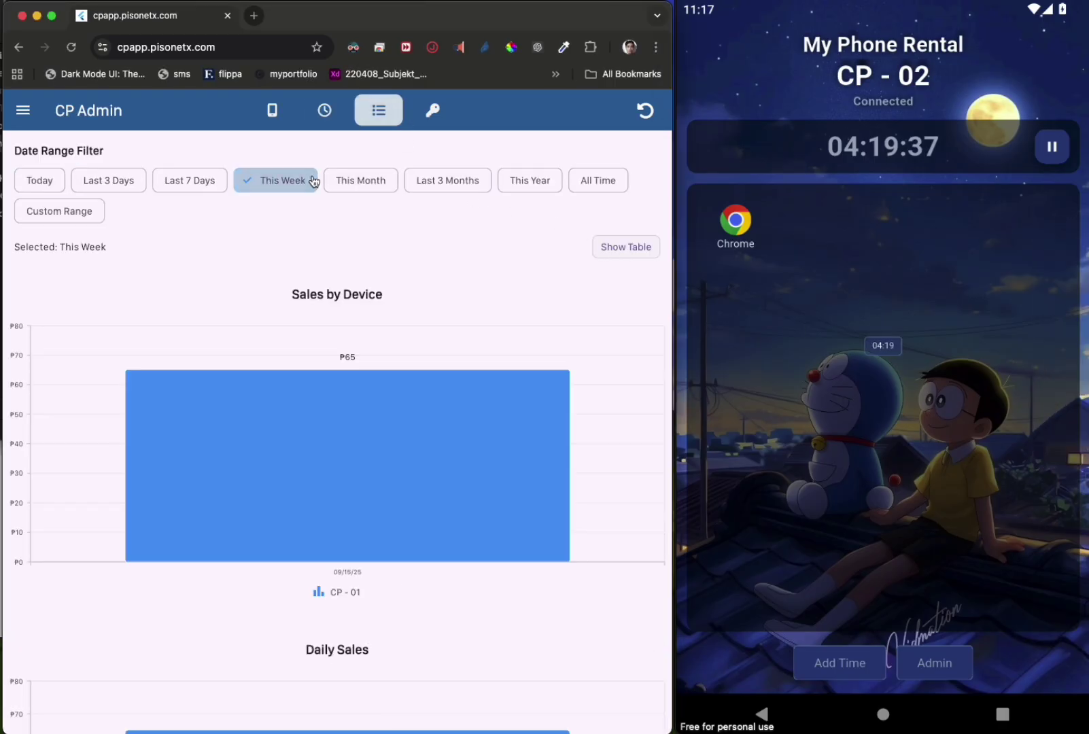
left_click(364, 181)
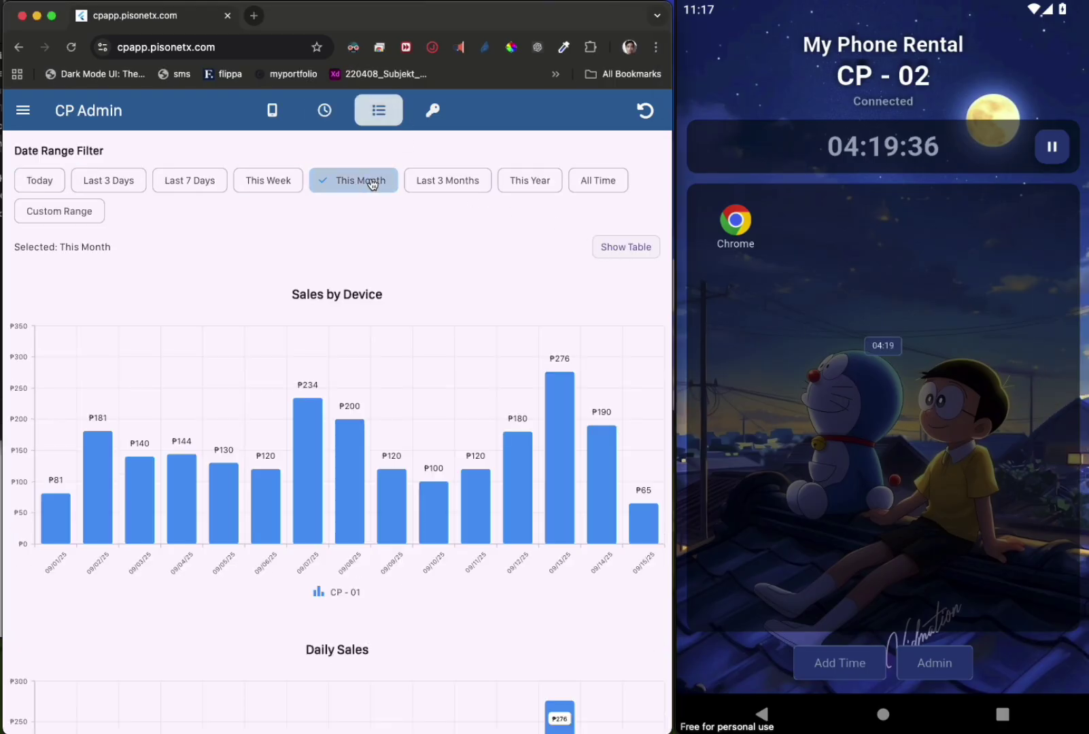
left_click(455, 185)
scroll(421, 415, "down", 4)
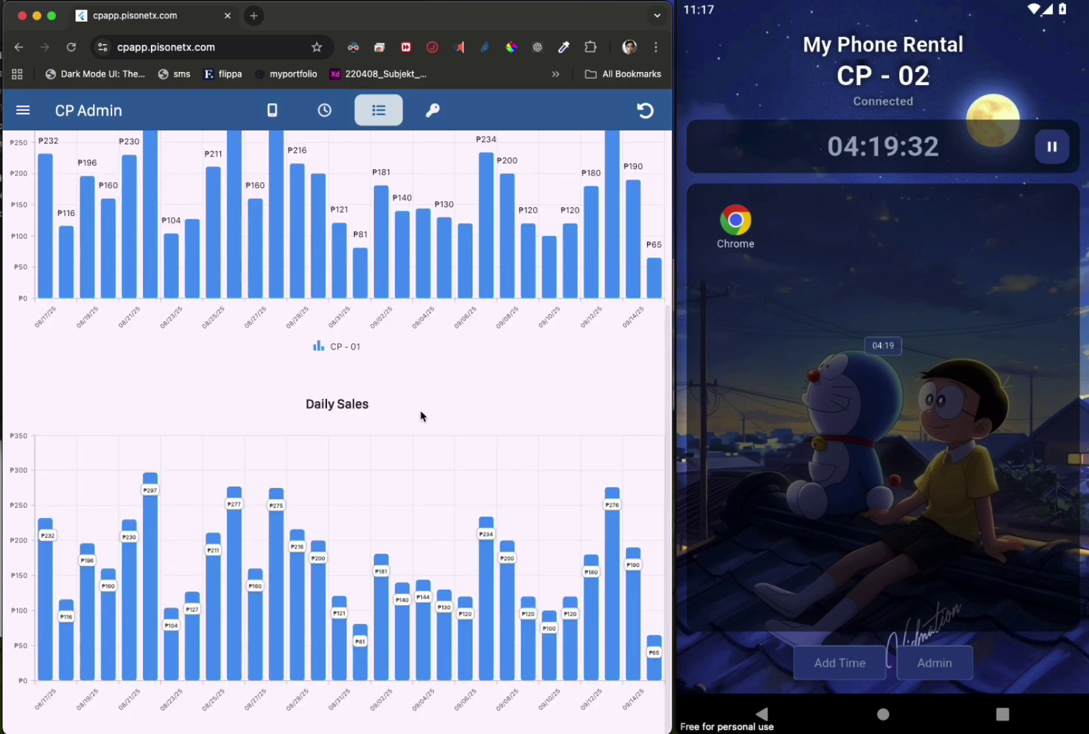
scroll(421, 416, "up", 5)
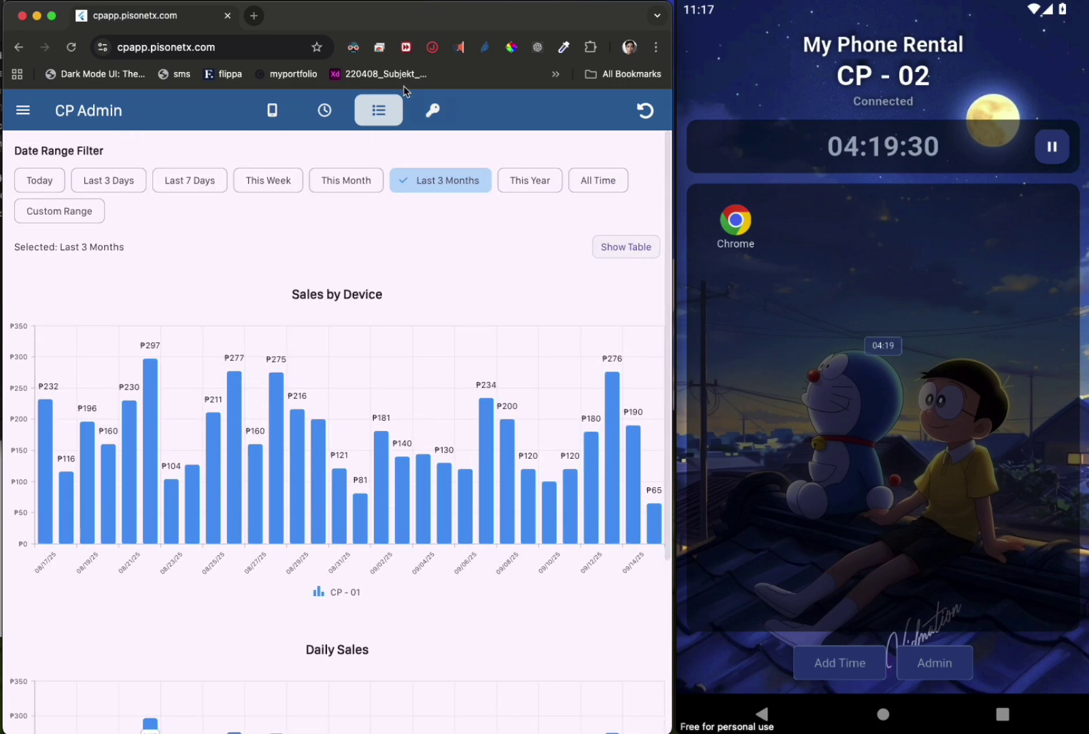
left_click(433, 111)
left_click(274, 113)
Draw and confirm a new admin unlock pattern for CP - 02.
left_click(76, 249)
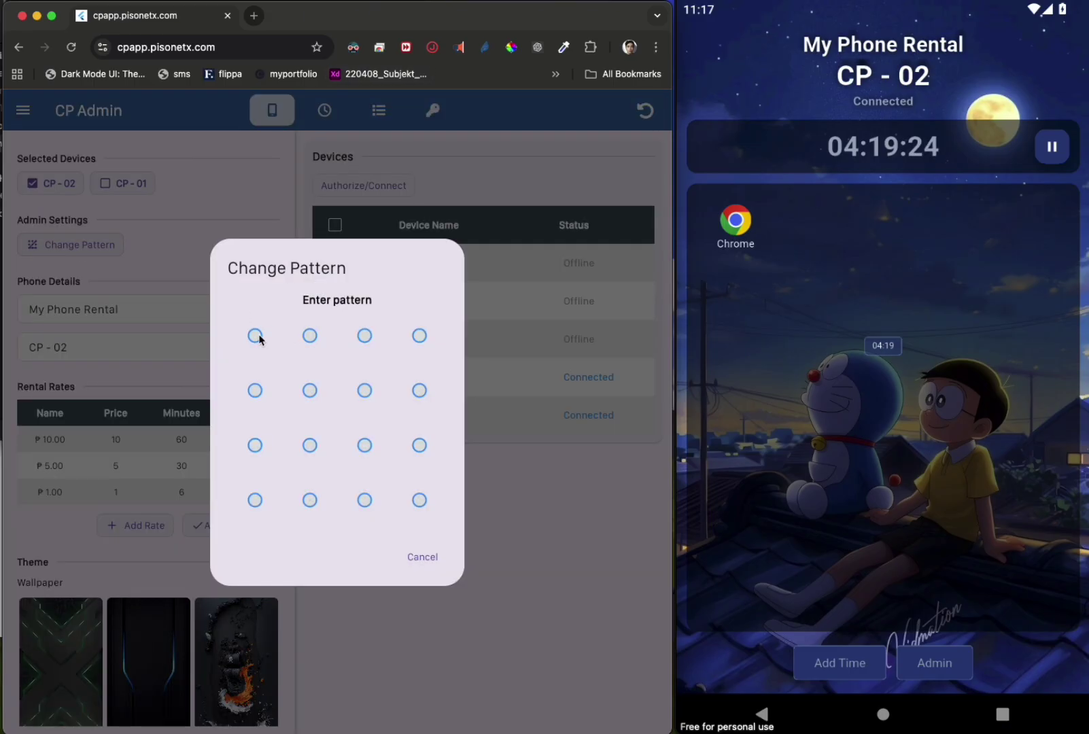
mouse_move(270, 340)
left_mouse_down()
mouse_move(365, 335)
mouse_move(306, 389)
mouse_move(420, 389)
left_mouse_up()
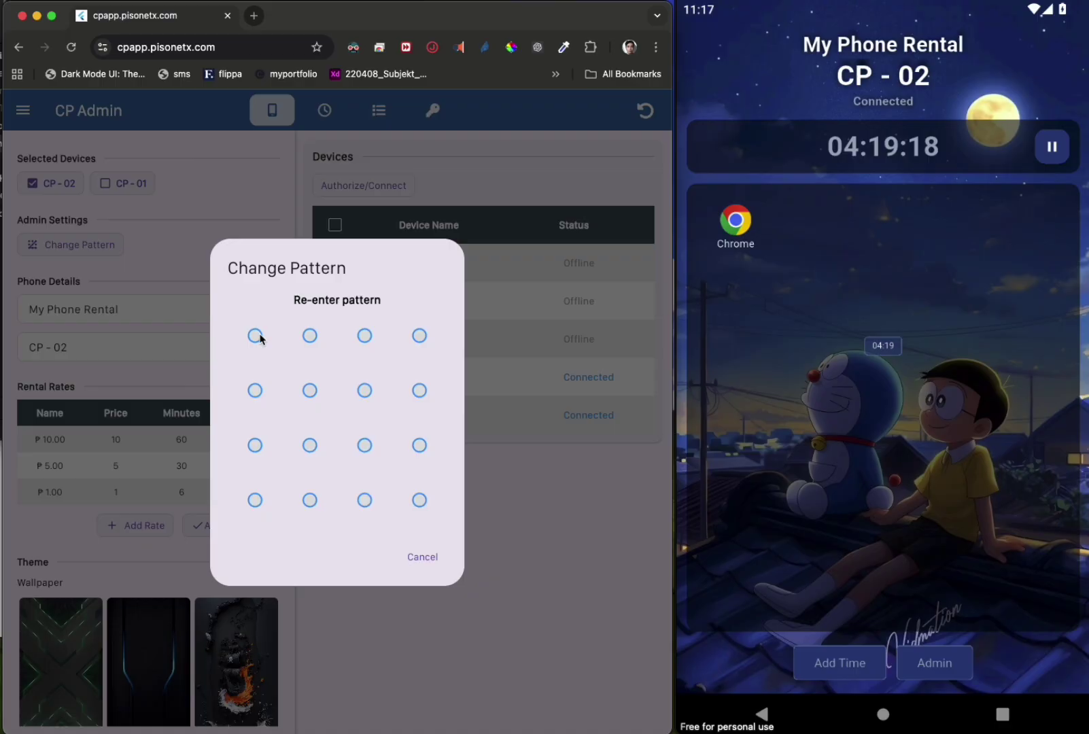
mouse_move(263, 338)
left_mouse_down()
mouse_move(366, 349)
mouse_move(311, 389)
mouse_move(422, 391)
left_mouse_up()
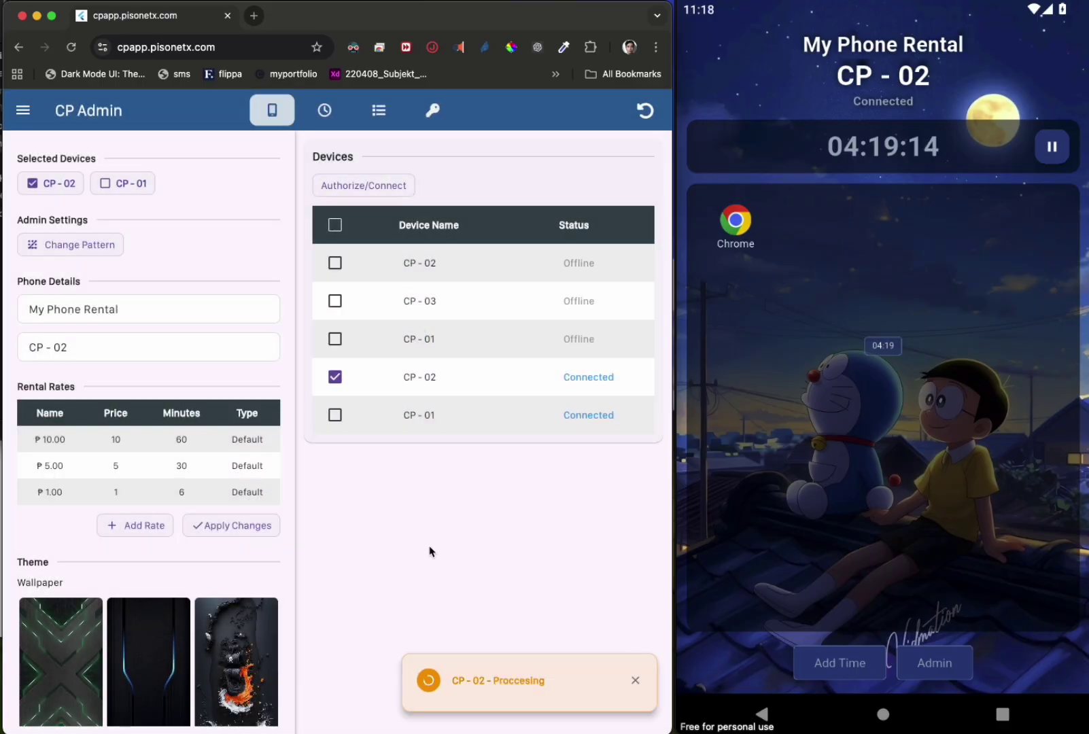
Verify the new pattern unlocks Add Time on the CP - 02 phone, then close that screen.
left_click(886, 467)
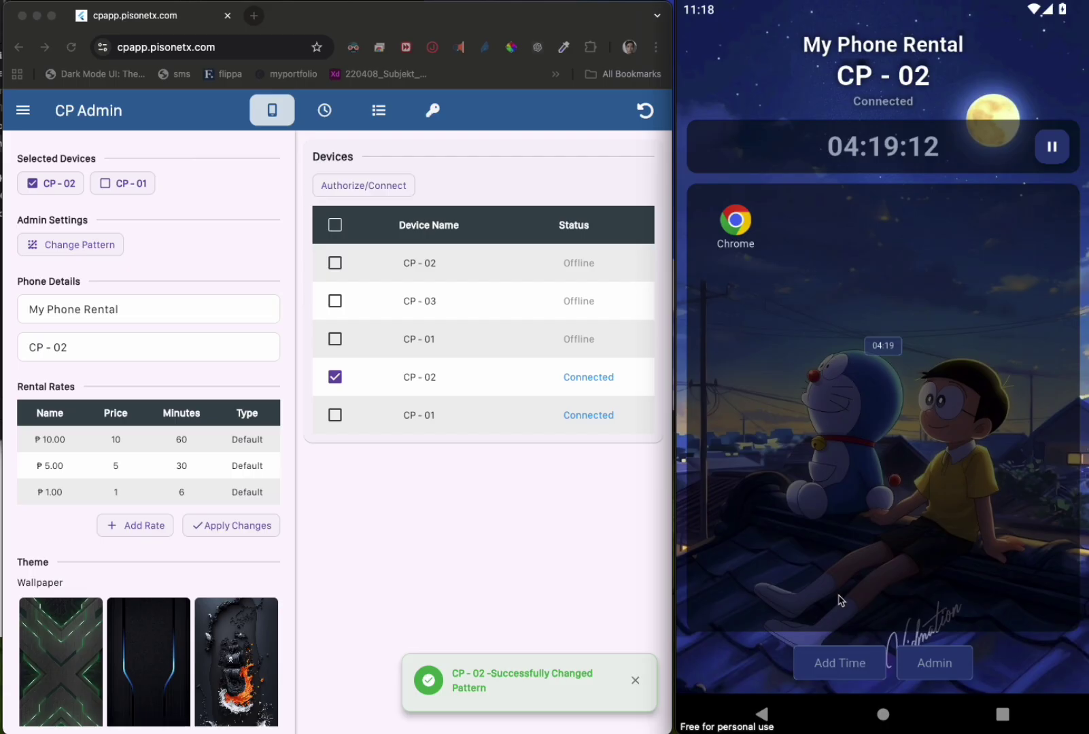
left_click(845, 664)
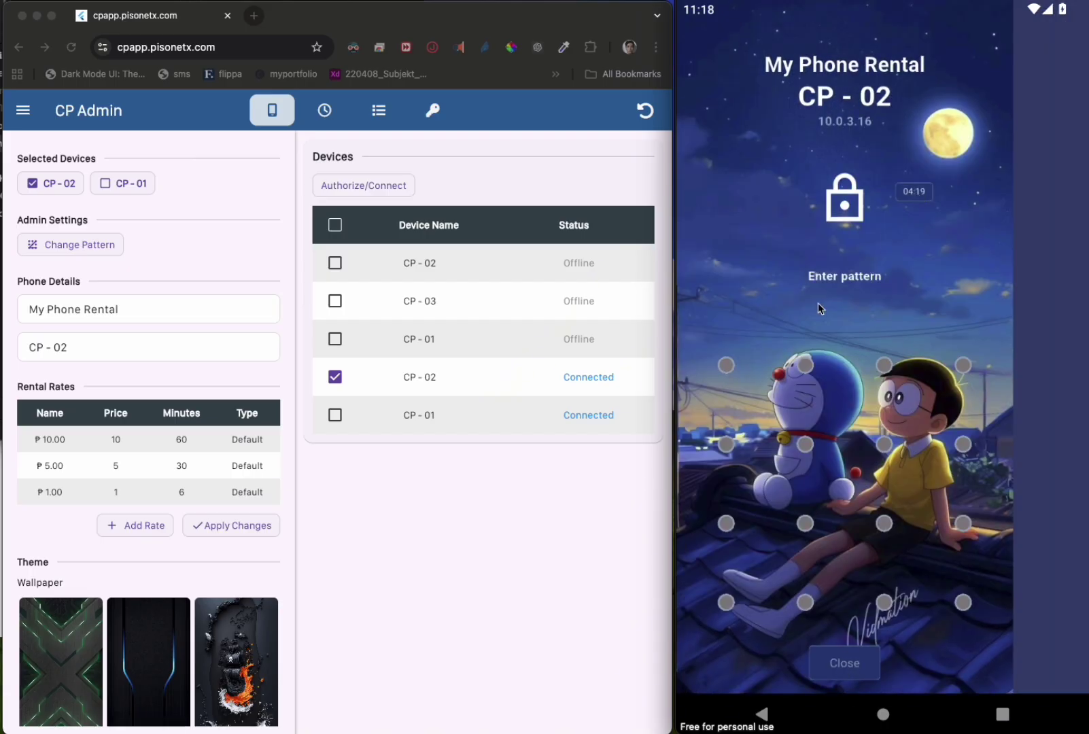
mouse_move(740, 368)
left_mouse_down()
mouse_move(937, 365)
mouse_move(855, 310)
left_mouse_up()
mouse_move(727, 373)
left_mouse_down()
mouse_move(843, 367)
mouse_move(822, 446)
mouse_move(969, 444)
left_mouse_up()
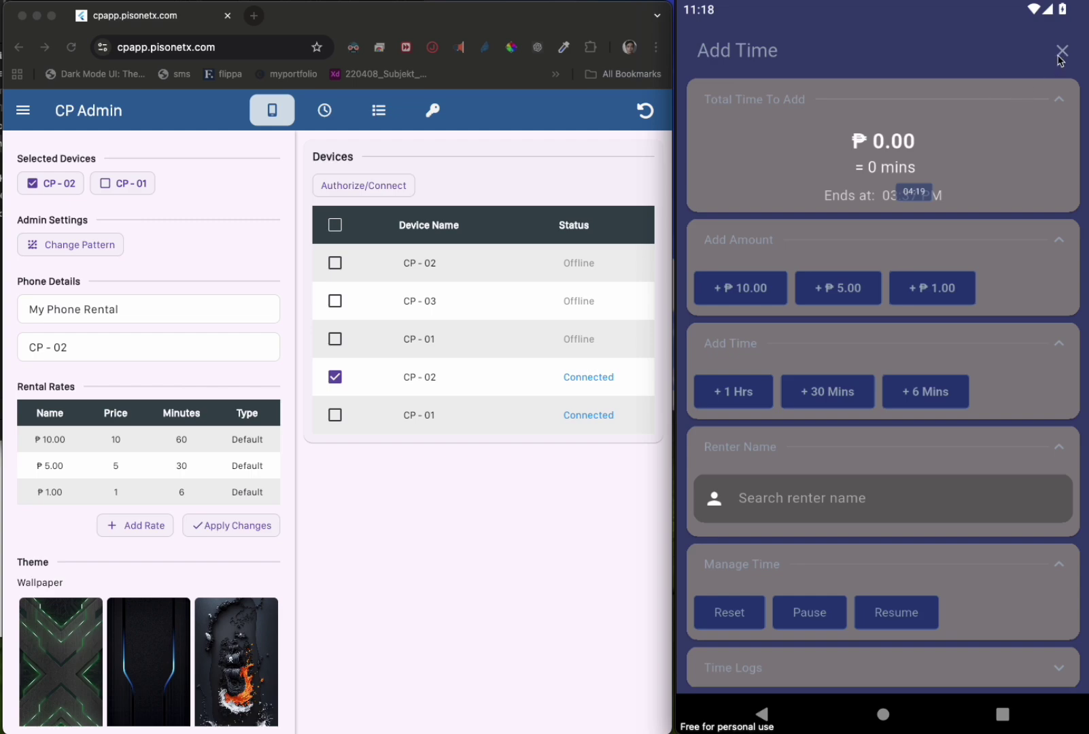
left_click(1062, 53)
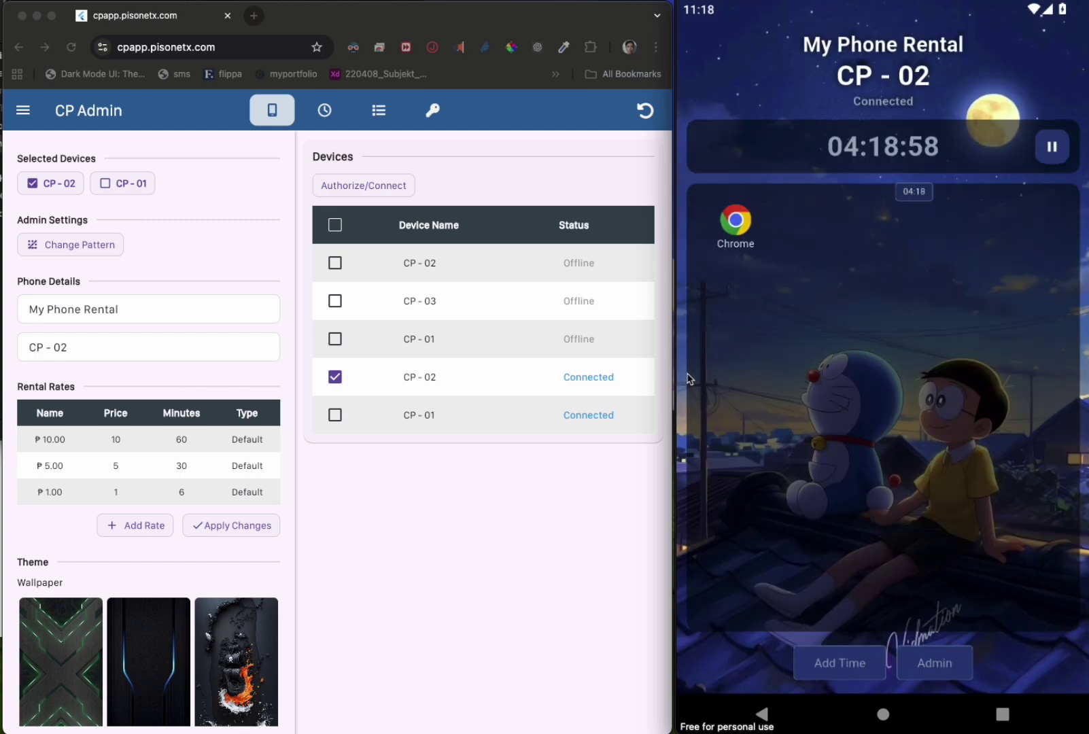
Apply the dark blue-light-lines wallpaper and matching theme to CP - 02, then confirm.
scroll(163, 416, "down", 5)
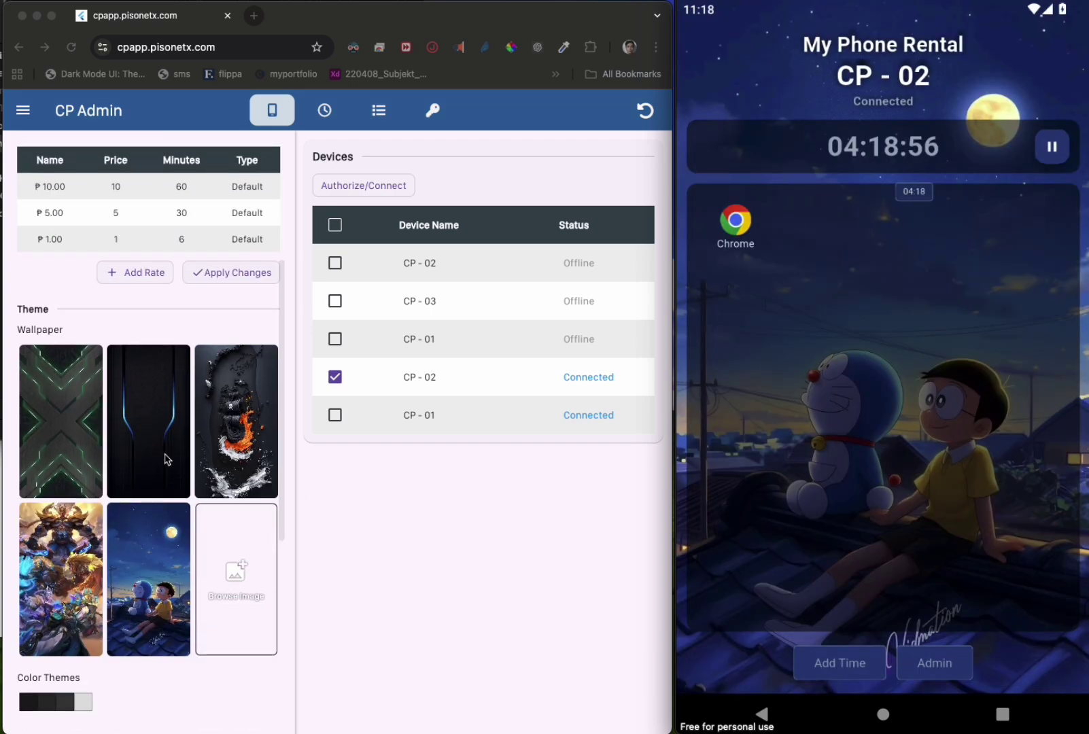
left_click(162, 416)
scroll(156, 486, "down", 3)
left_click(230, 608)
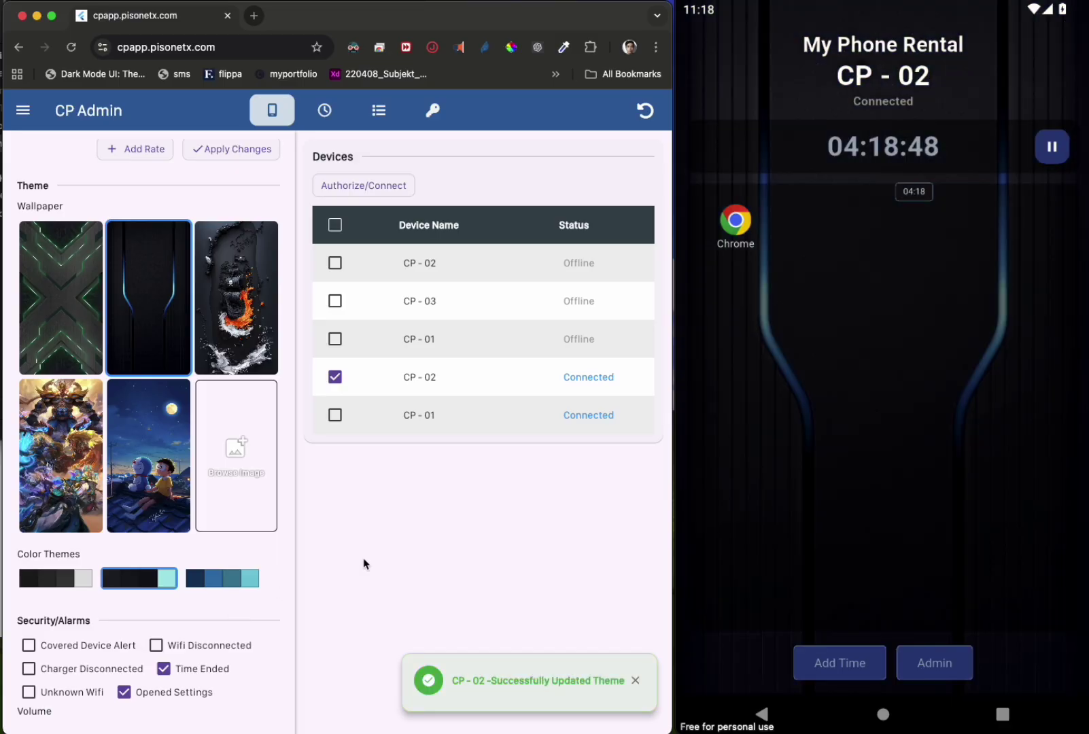
left_click(957, 320)
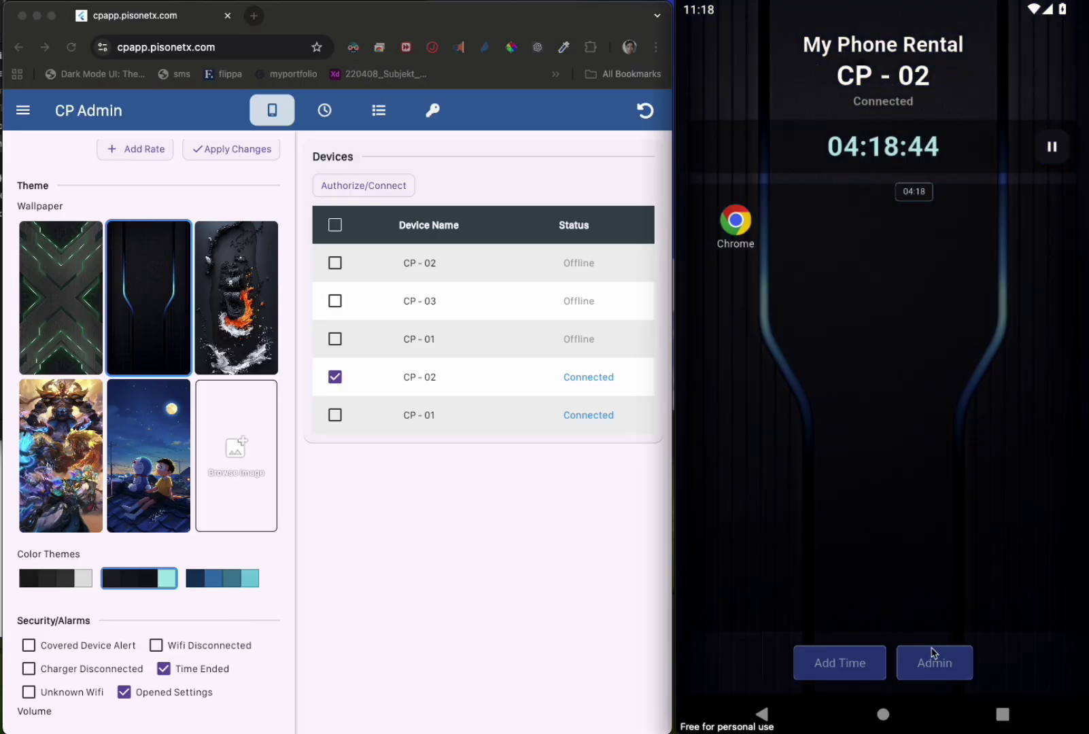
Return to the timers page showing CP - 02 at 04:18:40 and CP - 01 at 04:18:34.
left_click(324, 113)
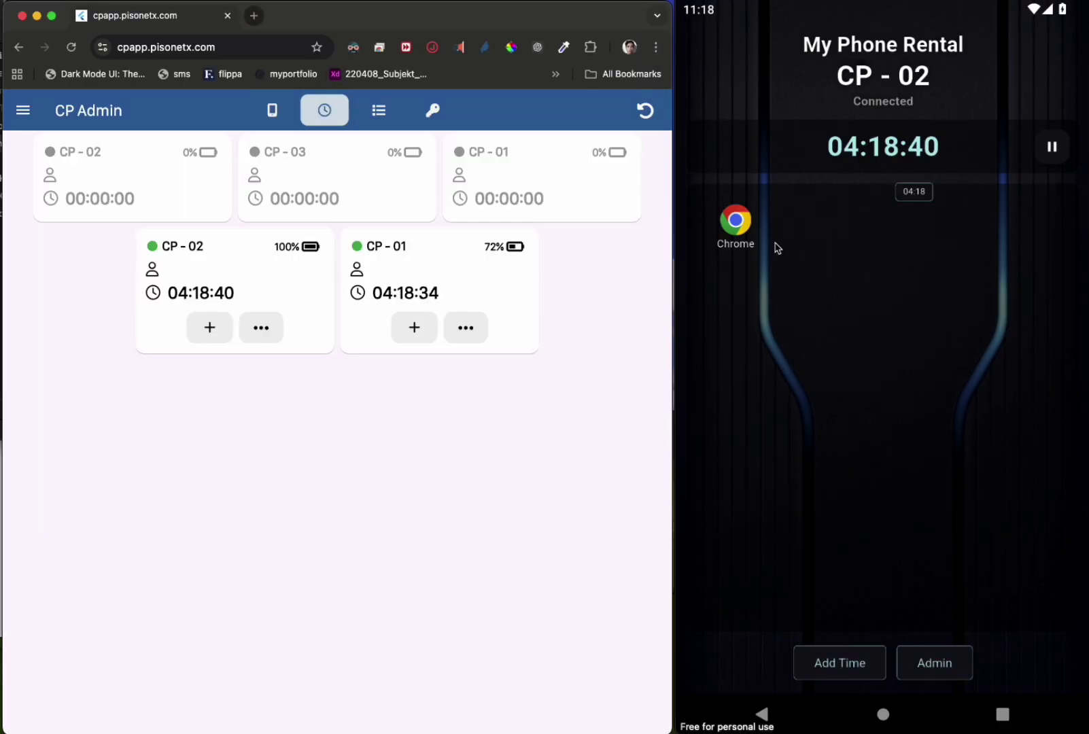